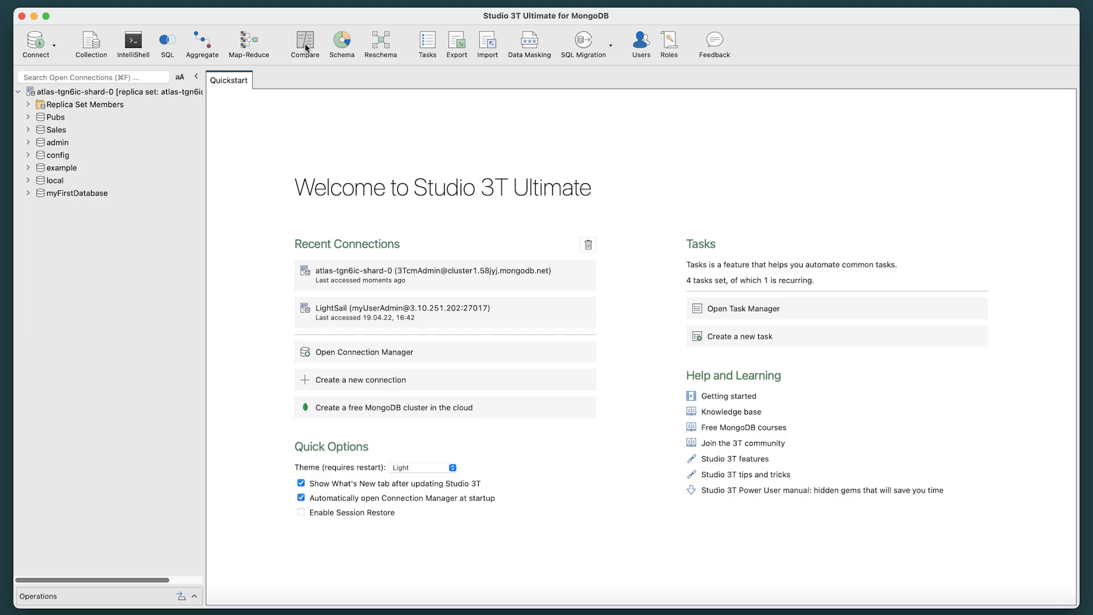
Step: Start a new comparison using the atlas-tgn6ic-shard-0 connection as both source and target server
left_click(306, 48)
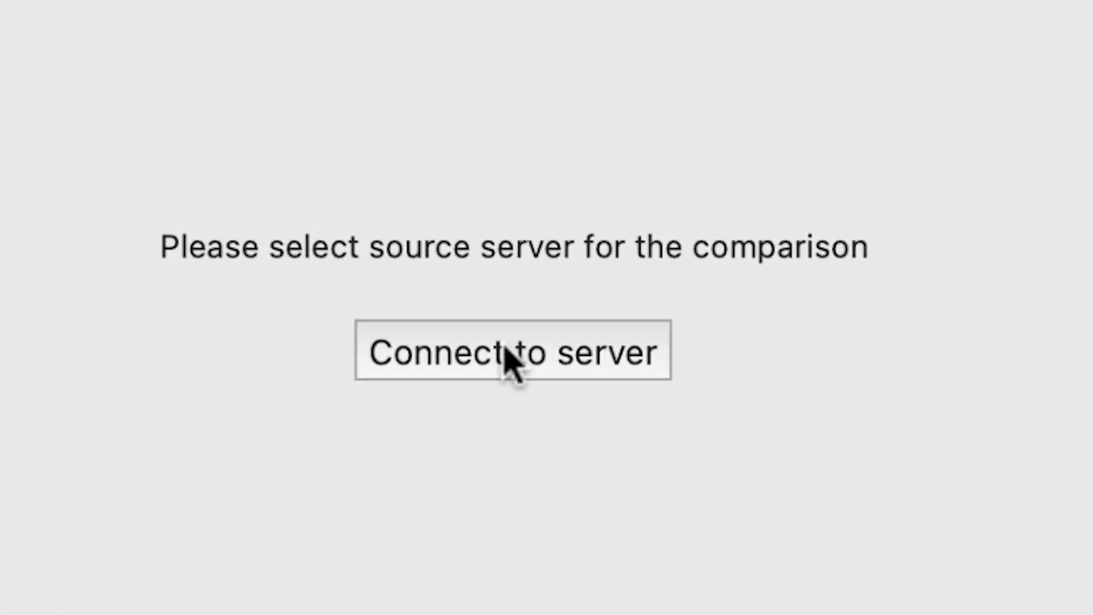
left_click(508, 358)
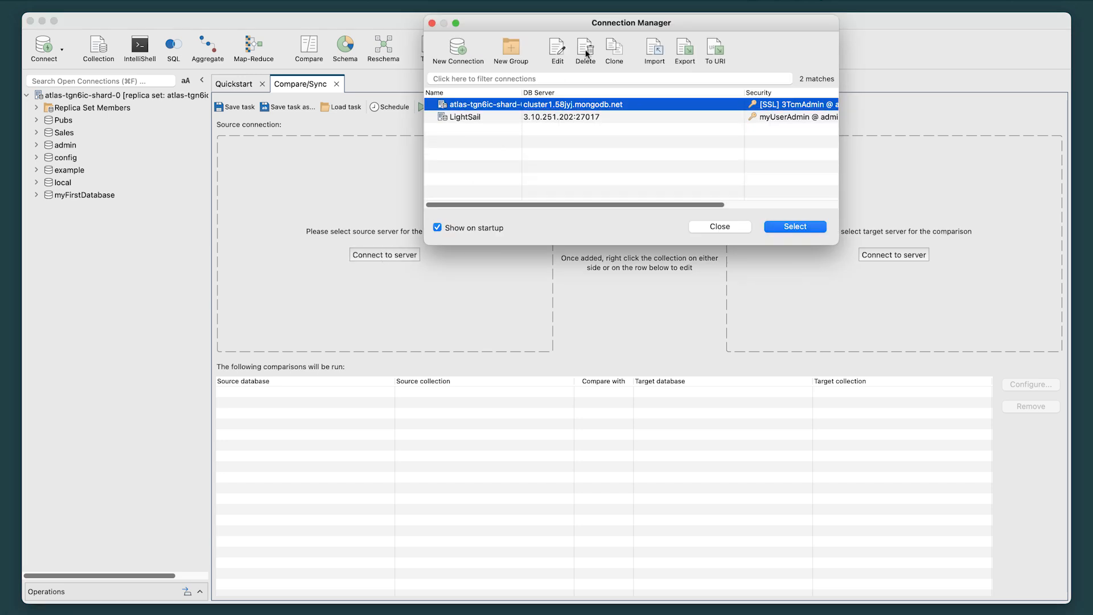
left_click_drag(678, 29, 650, 173)
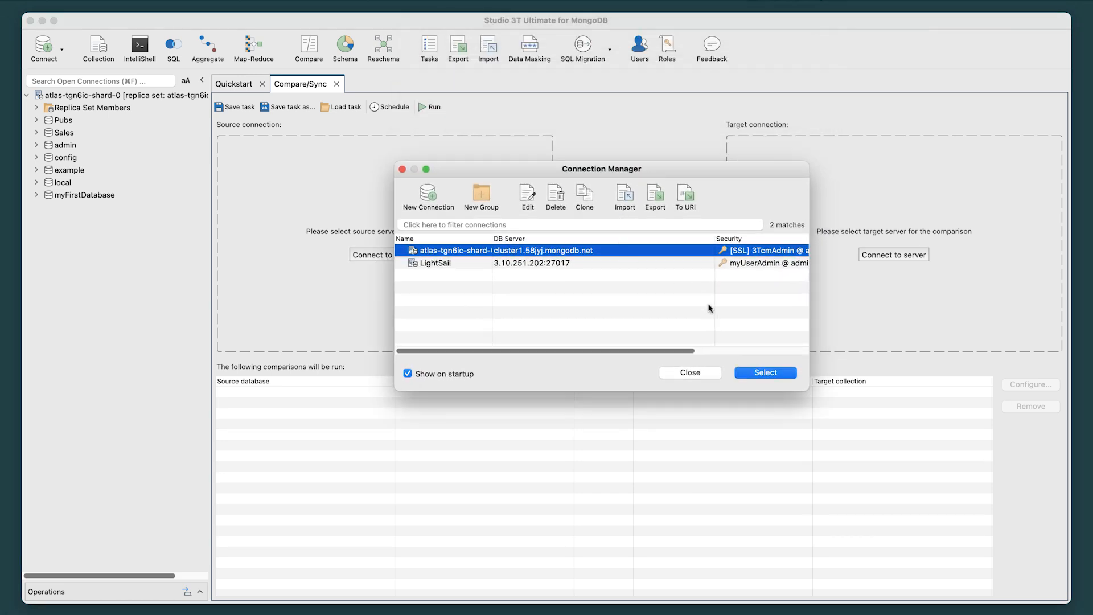
left_click(760, 373)
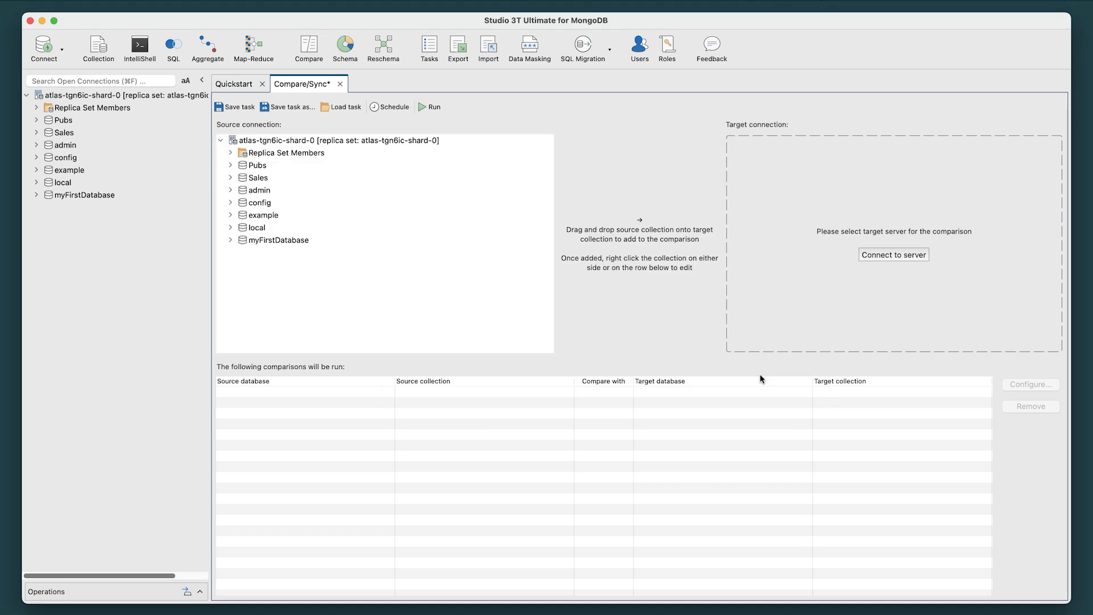
left_click(867, 256)
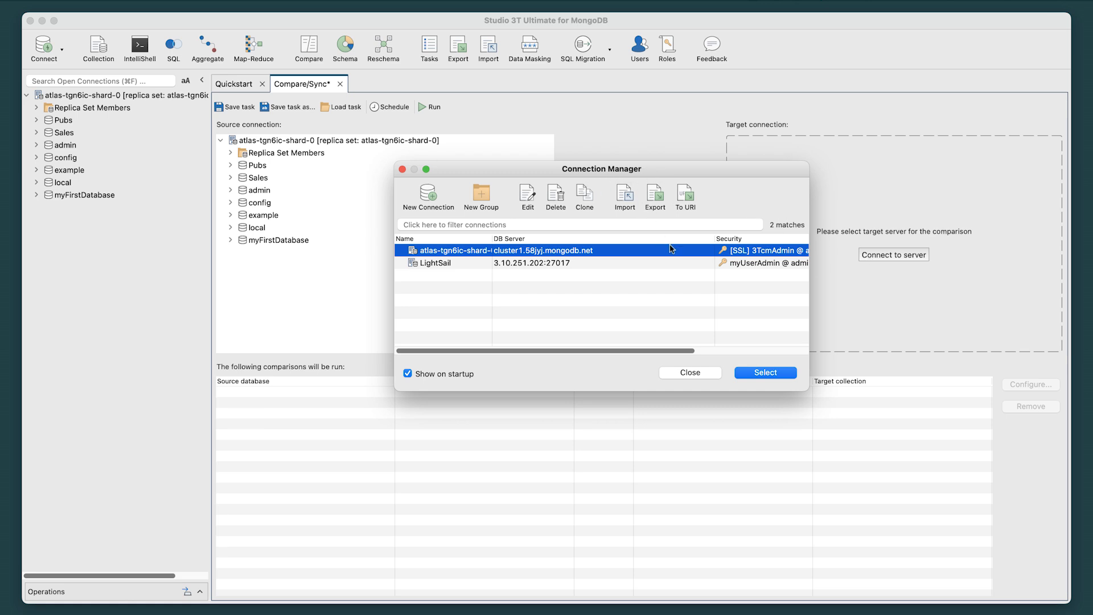
left_click(765, 373)
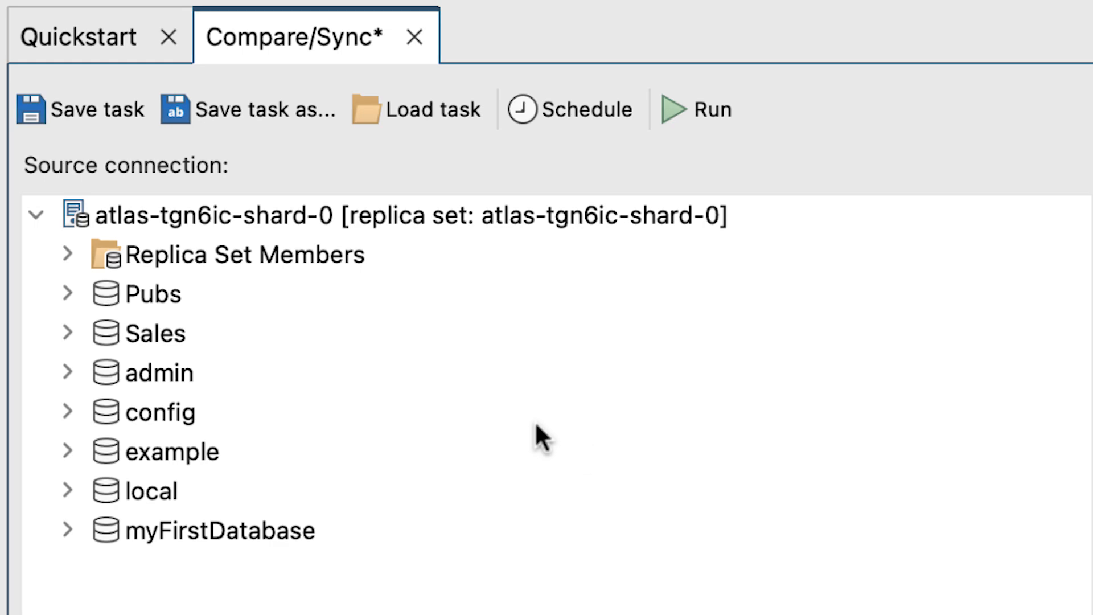
Step: Expand the Sales database in the source and target connections and select differnt_Customers in the target
left_click(69, 331)
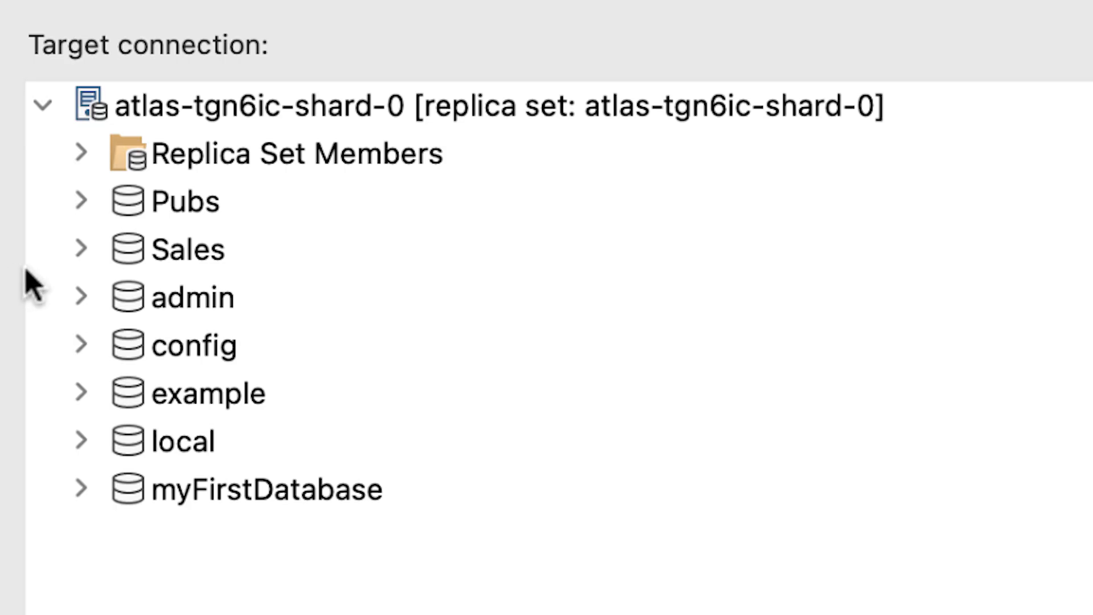
left_click(80, 249)
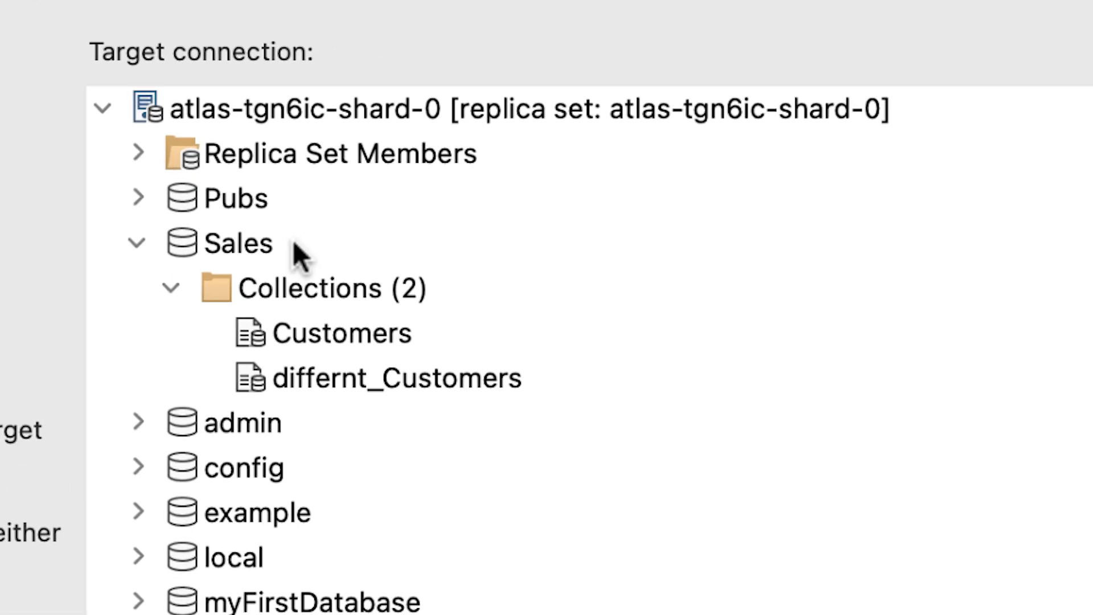
left_click(485, 341)
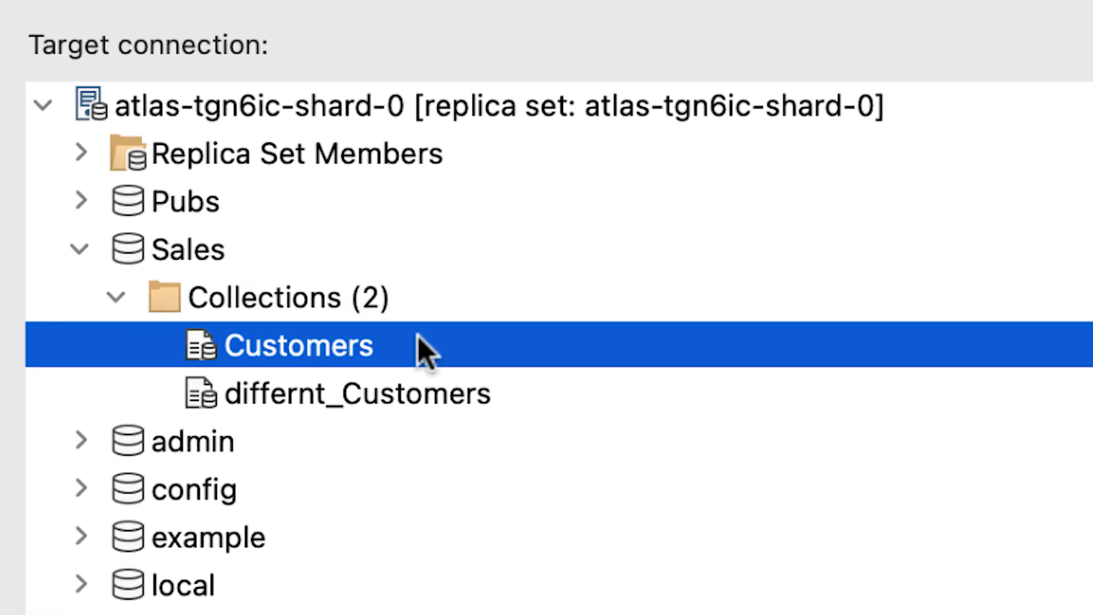
left_click(519, 381)
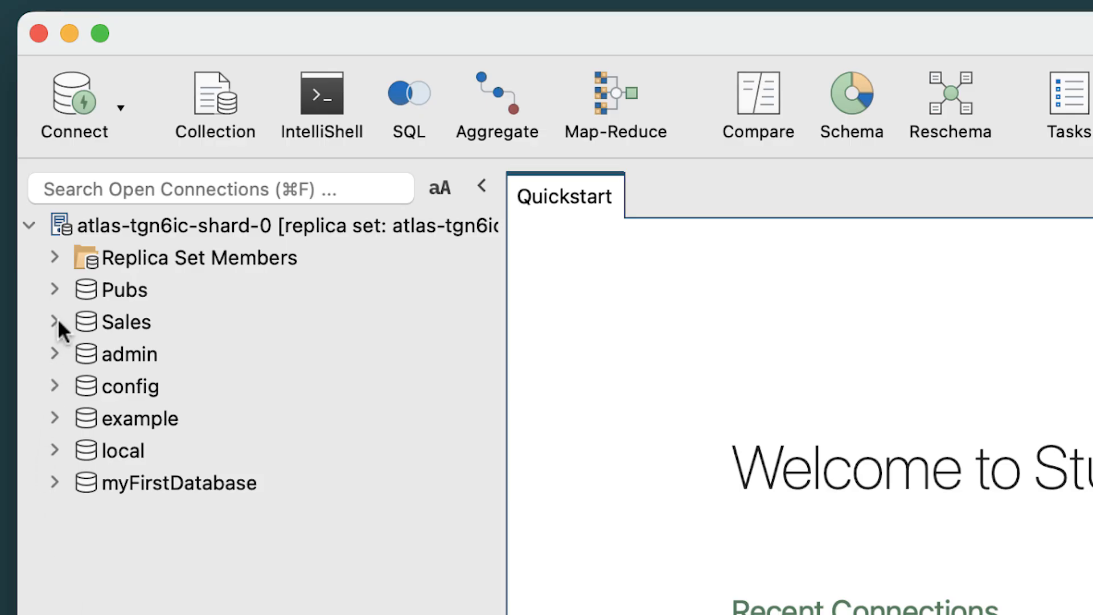
Step: Start a comparison from the Sales database's Customers collection and bring in differnt_Customers as the target
left_click(54, 322)
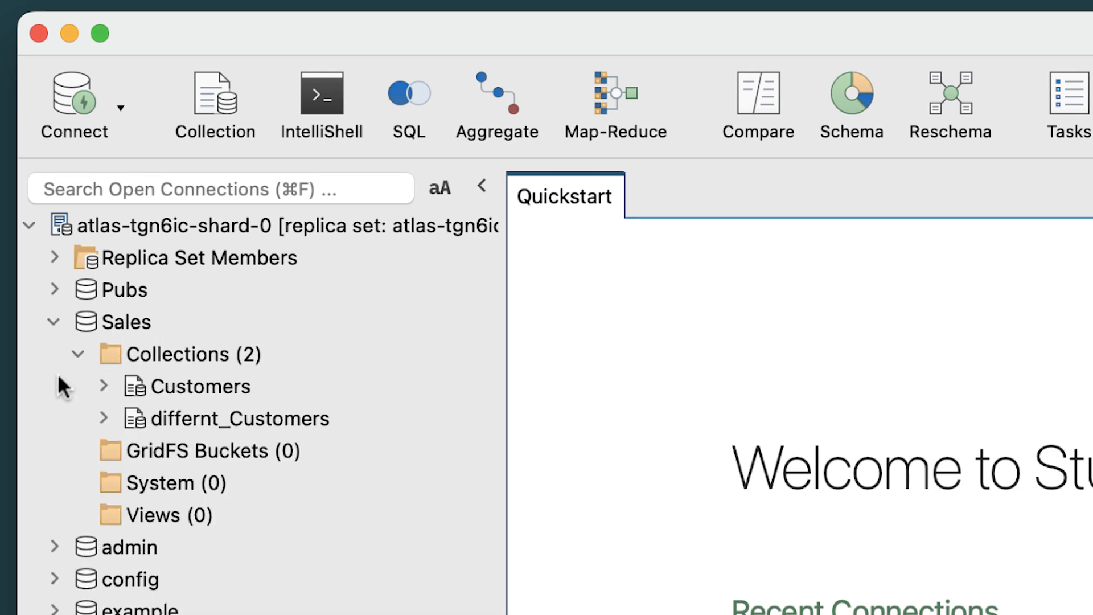
left_click(150, 392)
left_click(749, 97)
left_click_drag(99, 167, 881, 186)
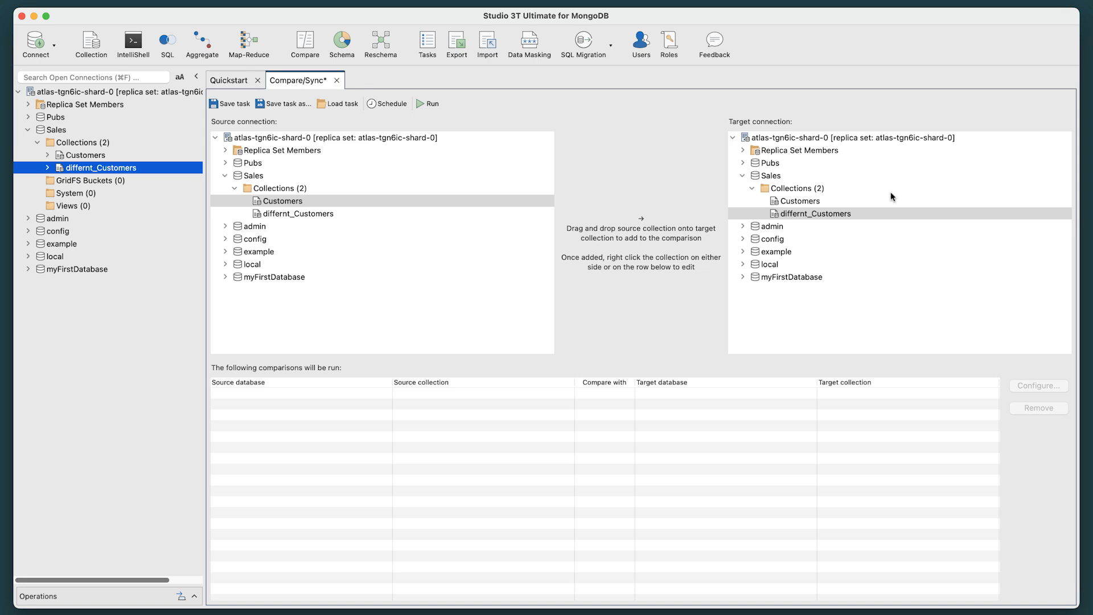
Step: Add a comparison of the source Customers collection with the target differnt_Customers collection and open its configuration
left_click(413, 201)
left_click_drag(413, 203, 838, 217)
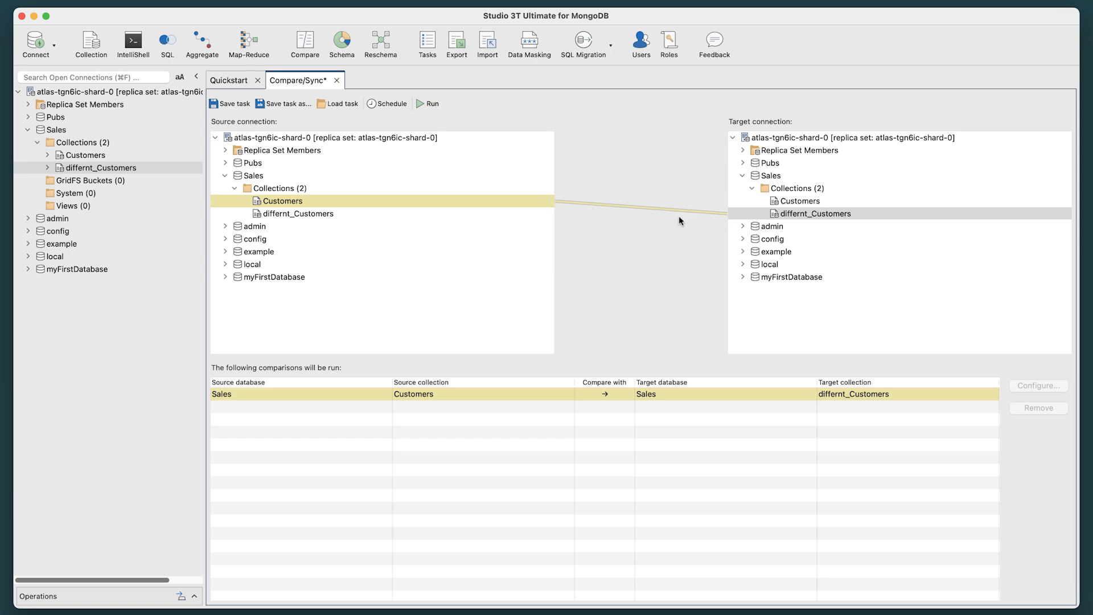
left_click(314, 399)
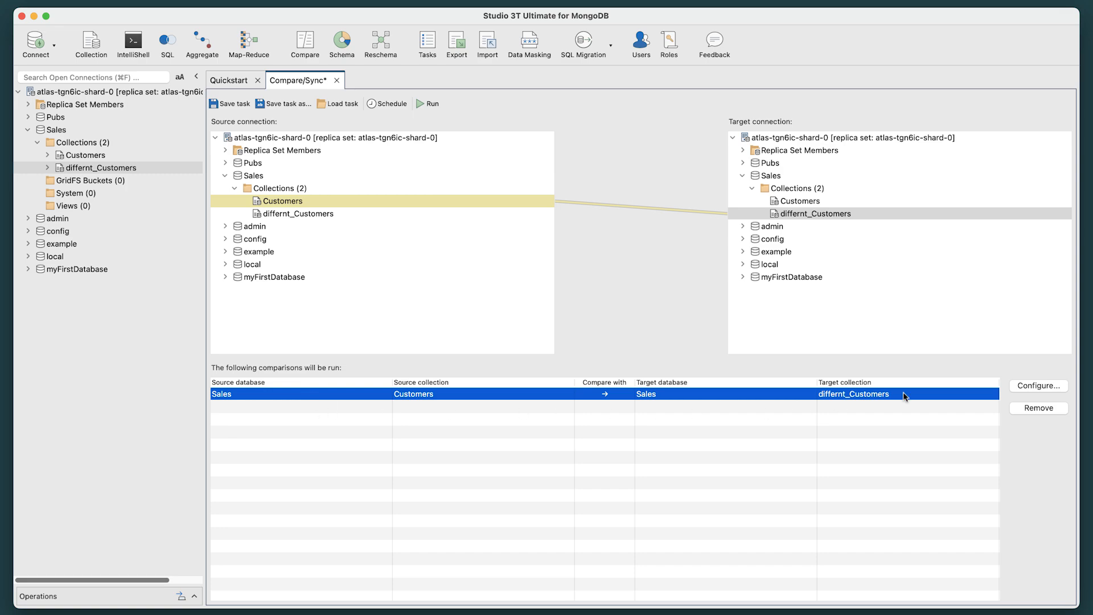
left_click(1027, 386)
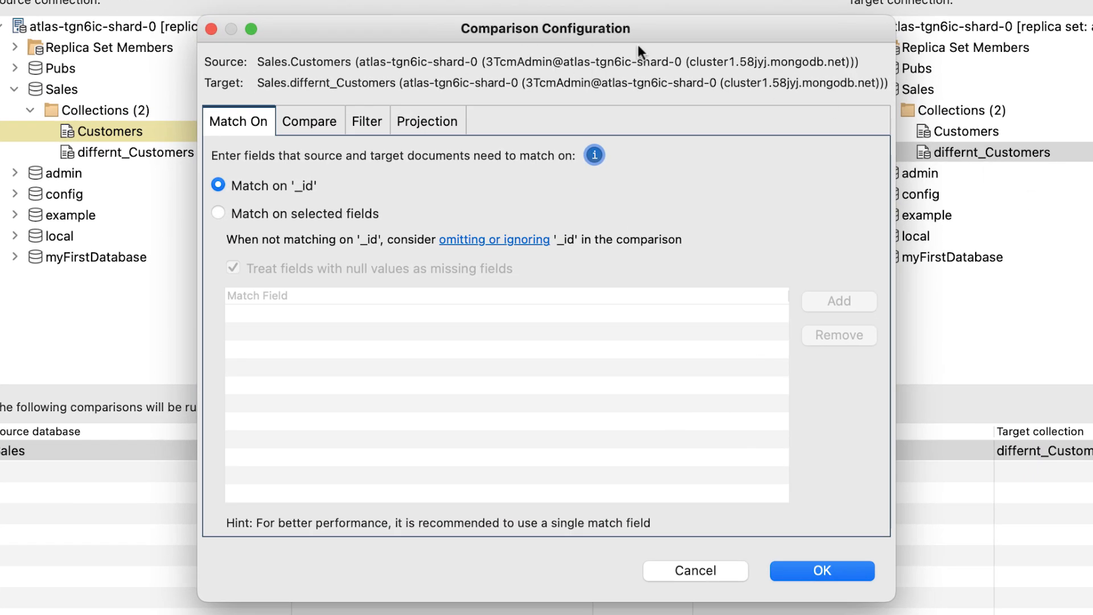
Step: Review the comparison's compare, filter and projection settings, then return to the matching settings
left_click(319, 121)
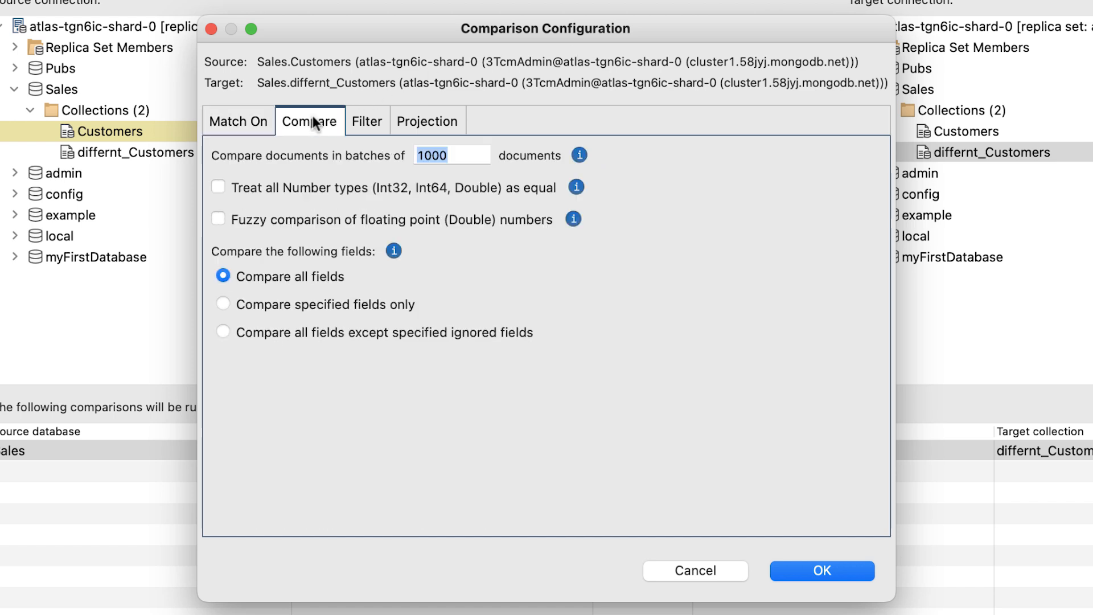
left_click(360, 124)
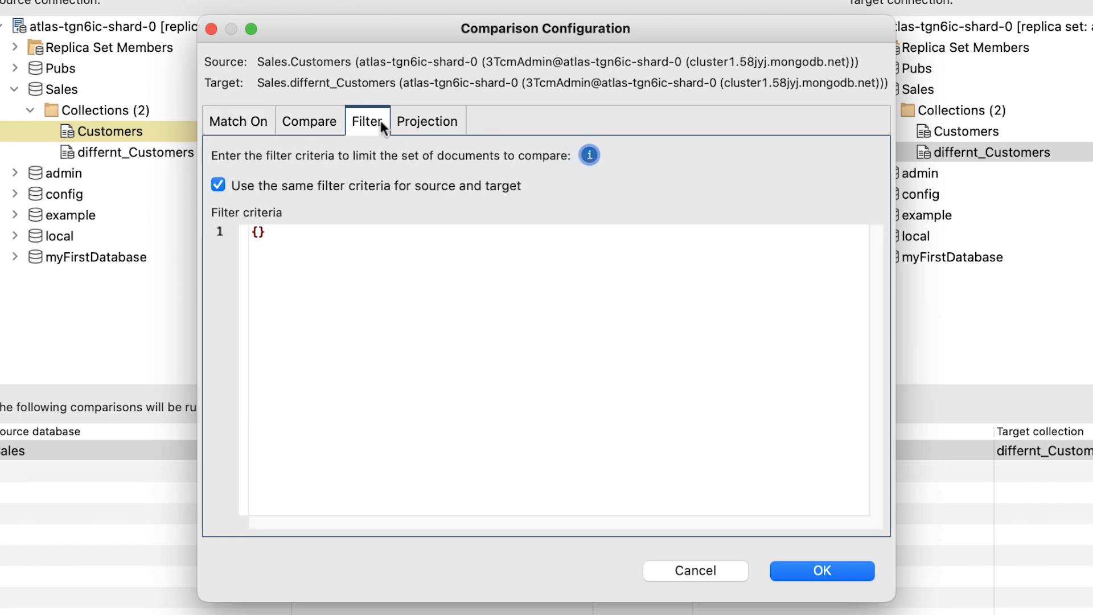
left_click(415, 120)
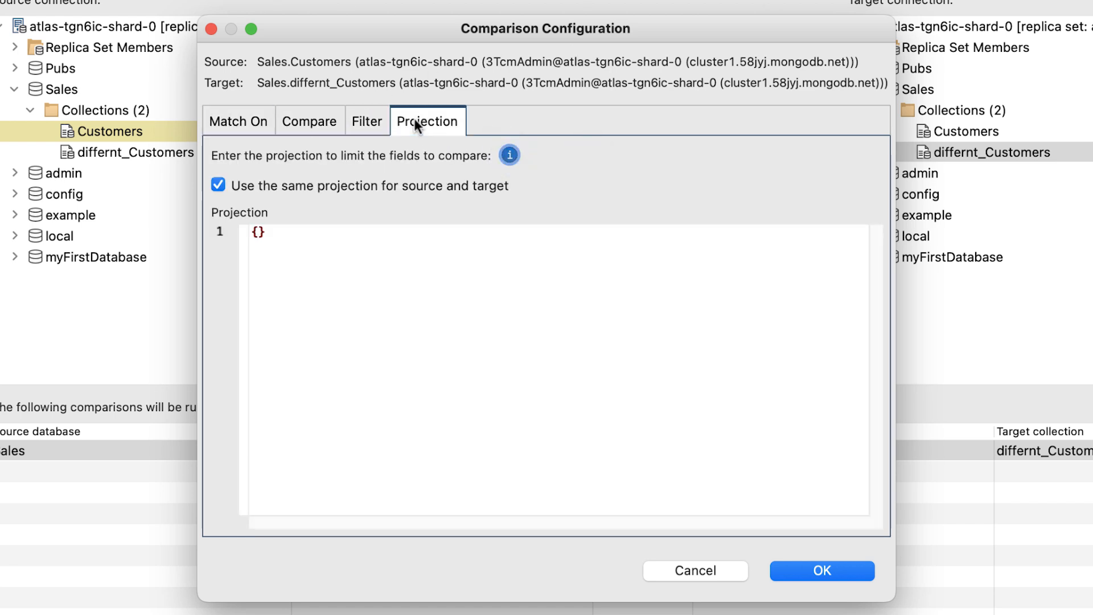
left_click(241, 122)
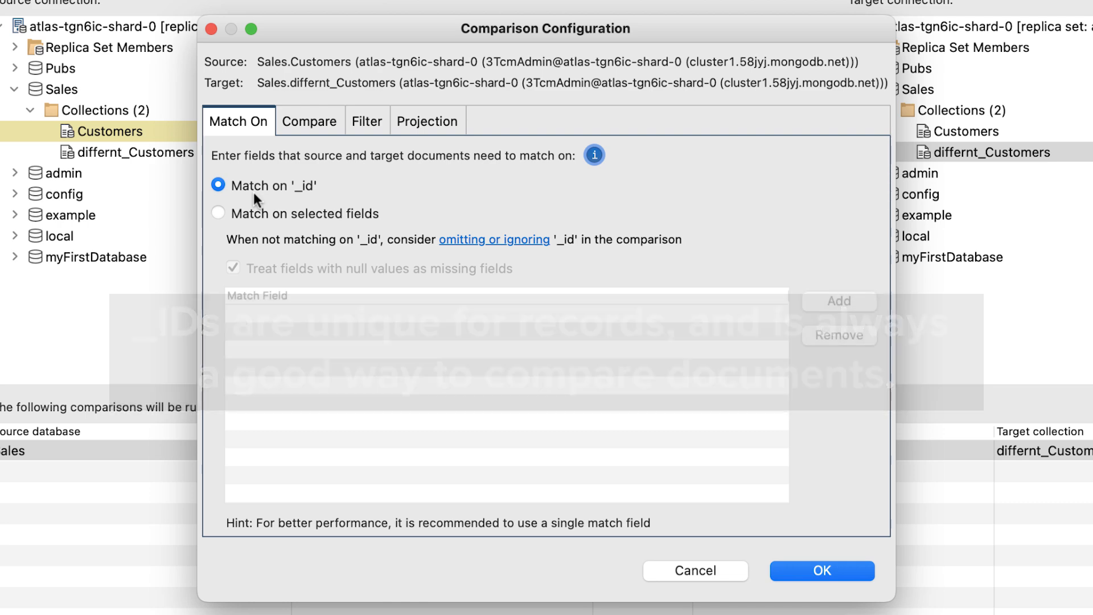
Step: Match the documents on selected fields instead of '_id' and add "first" as a match field
left_click(218, 214)
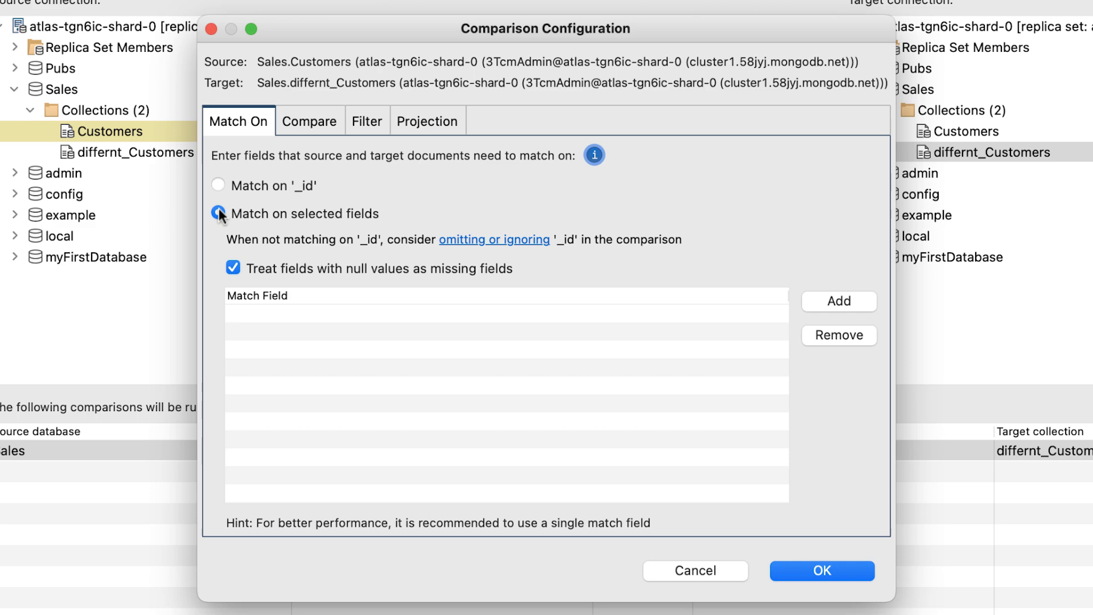
left_click(852, 295)
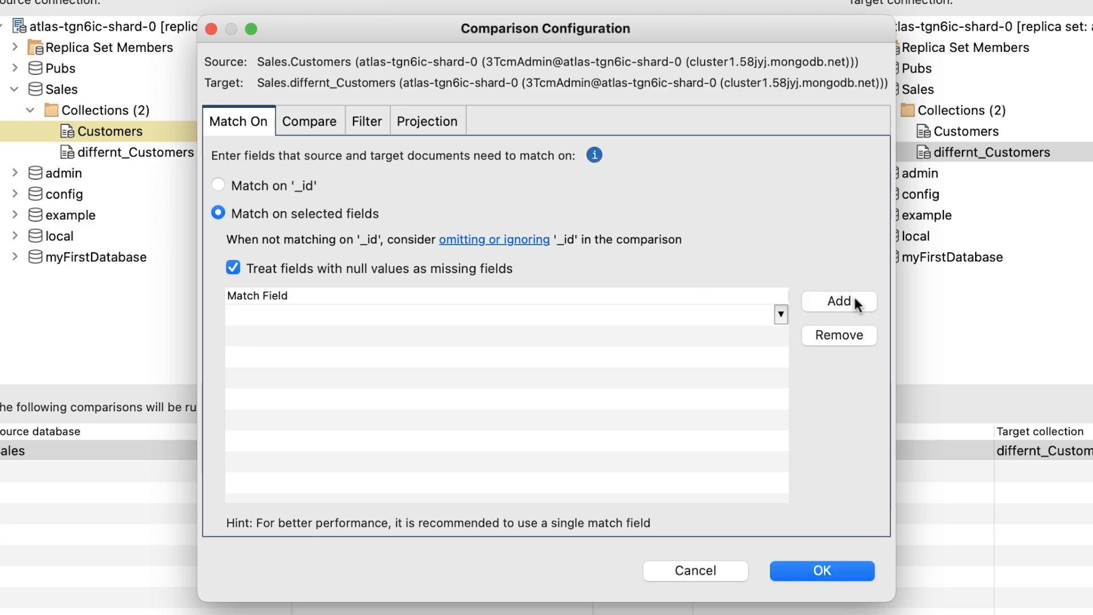
type("f")
type("irs")
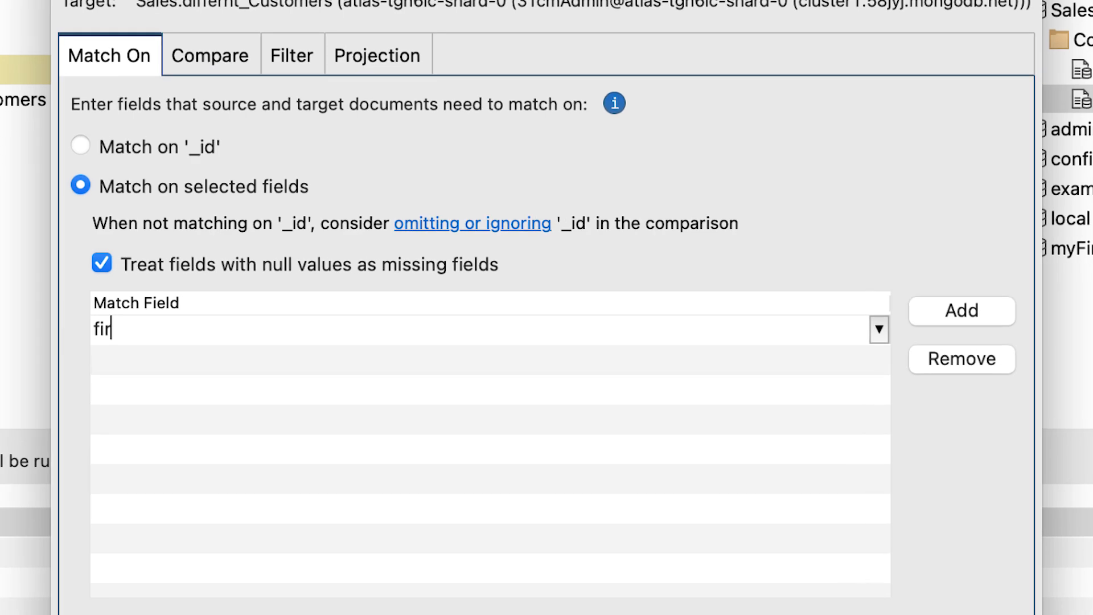
type("t")
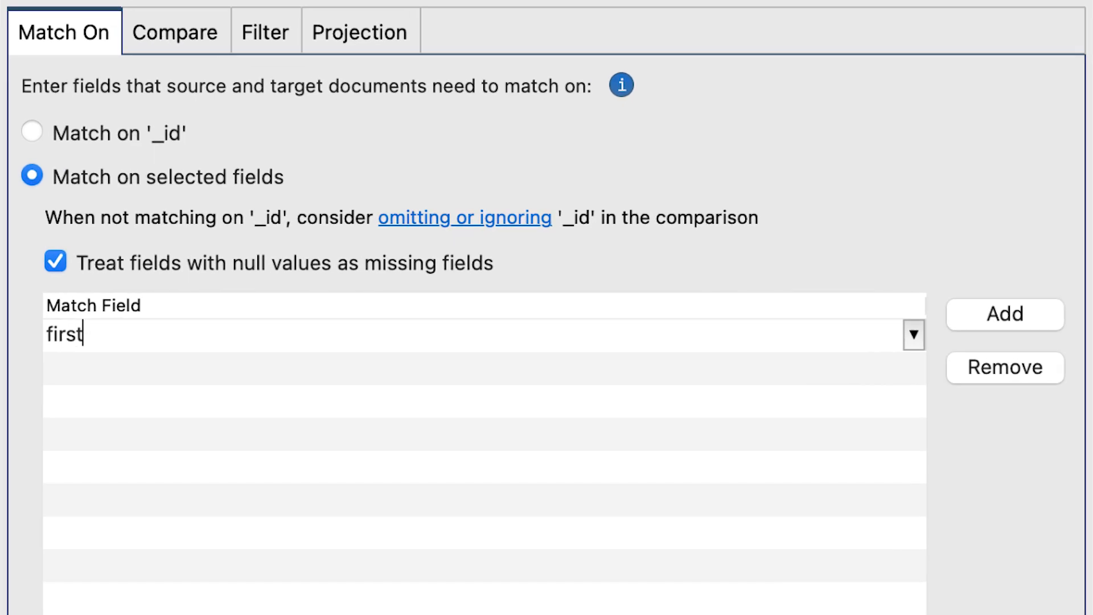
left_click(1056, 312)
type("Last")
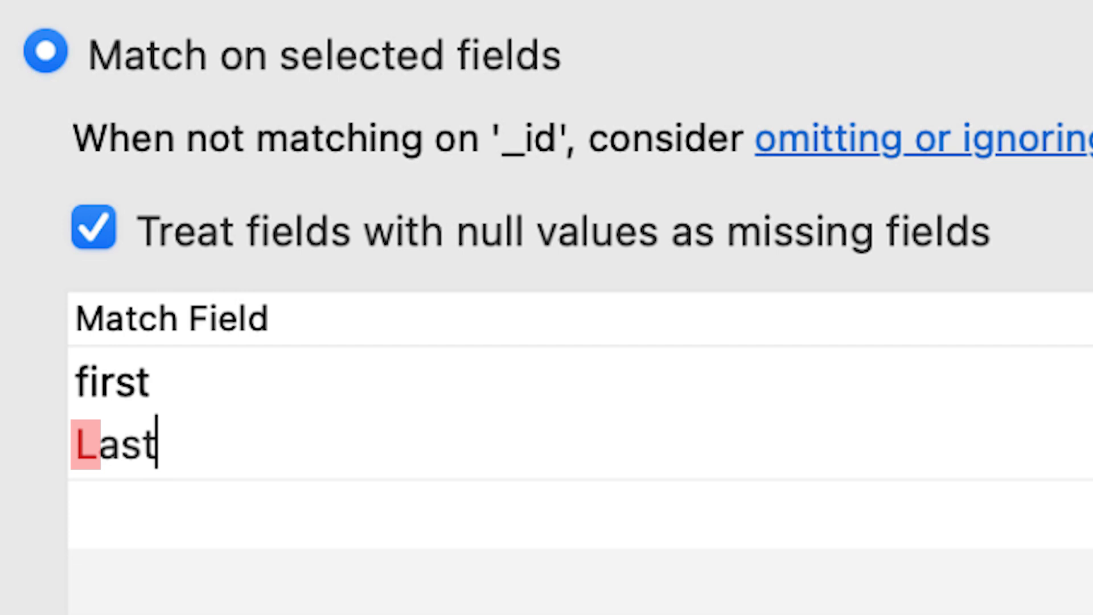
key("Return")
right_click(493, 433)
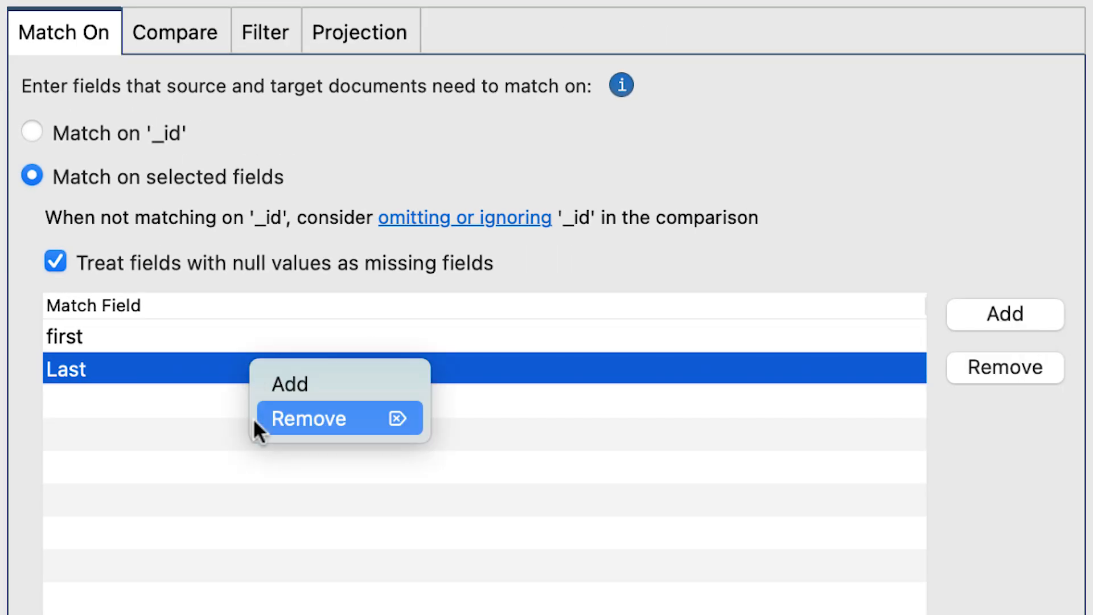
left_click(256, 421)
Step: Add "last" as the second match field, without keeping any empty entry below it
left_click(955, 310)
type("last")
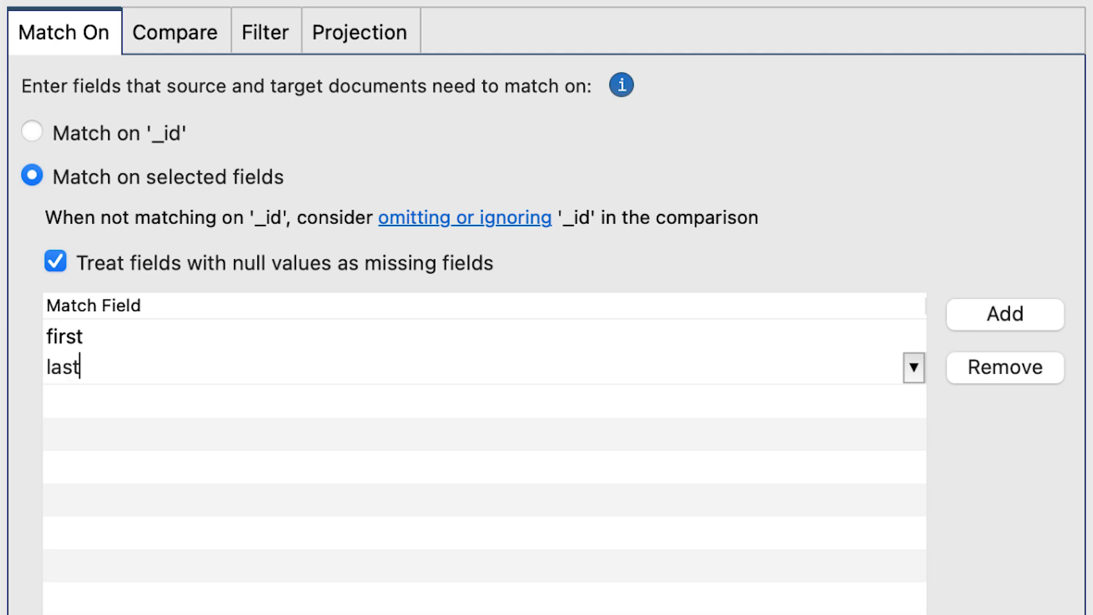
left_click(1053, 316)
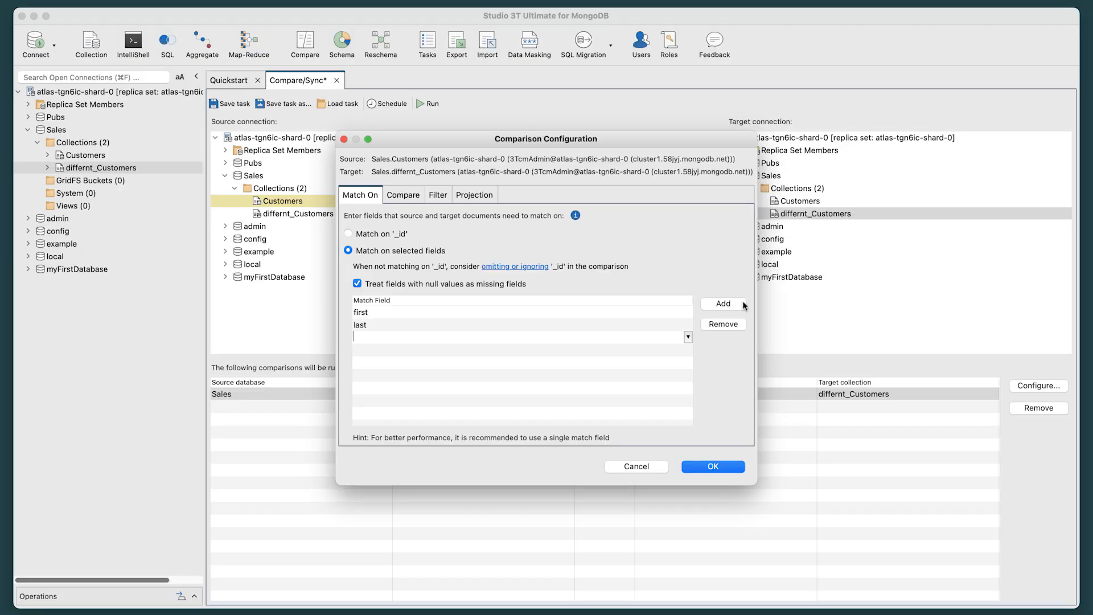
left_click(659, 311)
left_click(653, 325)
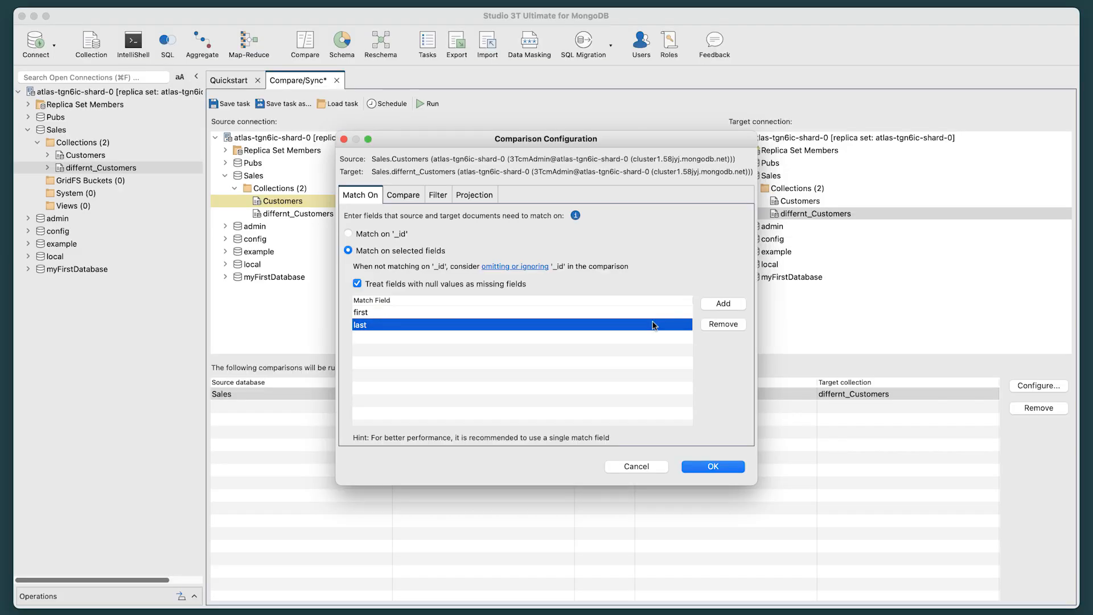
Step: Apply the comparison configuration and run the Customers to differnt_Customers comparison
left_click(713, 466)
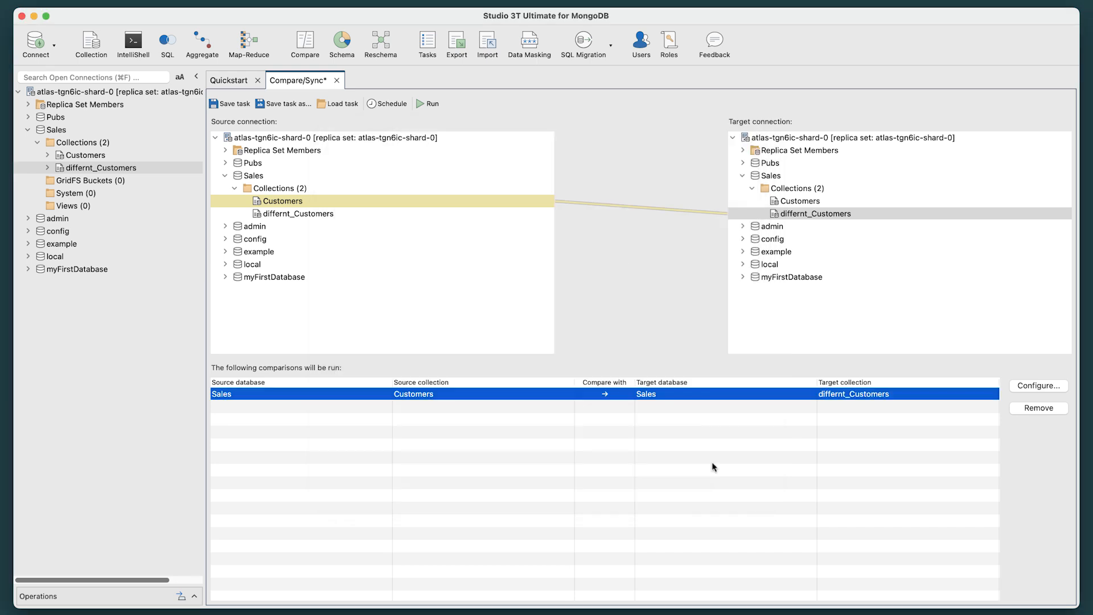
left_click(420, 104)
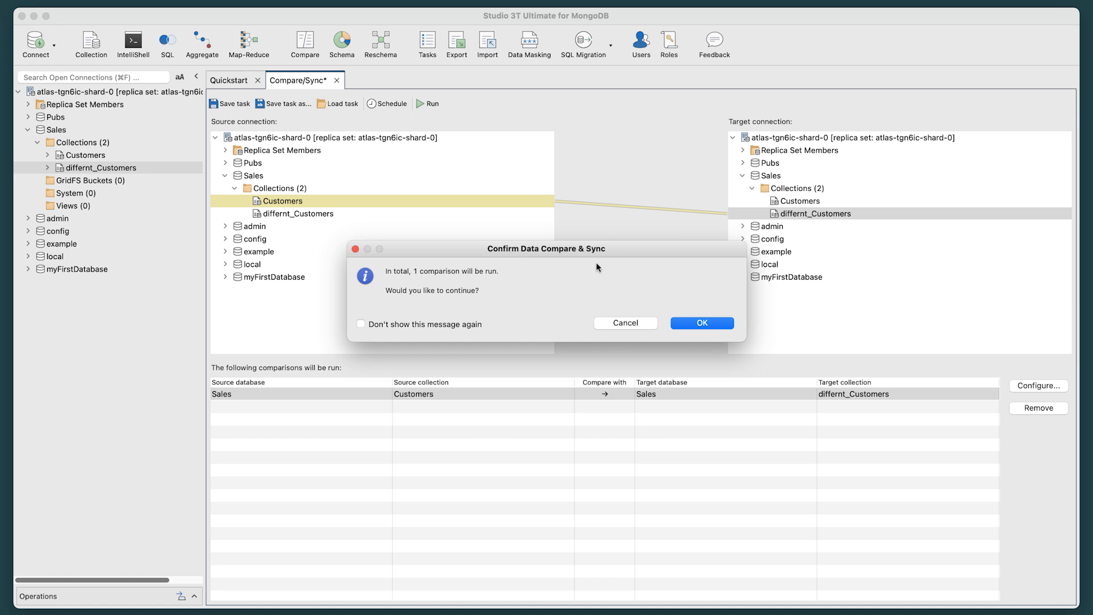
left_click(716, 324)
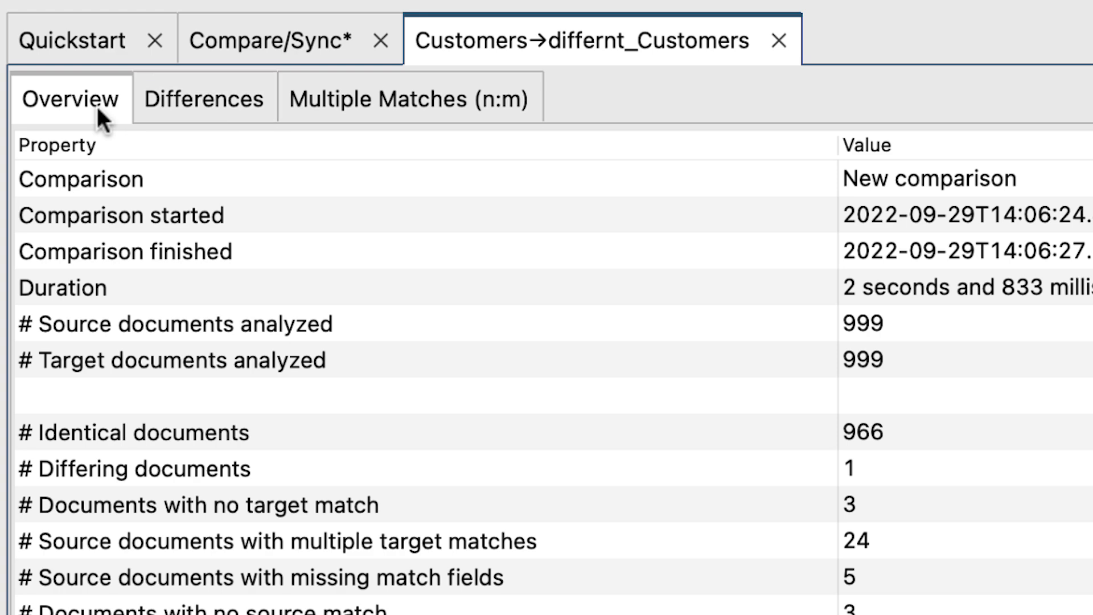
Step: Examine the comparison's differences and multiple matches, then check the identical documents entry in the overview
left_click(147, 106)
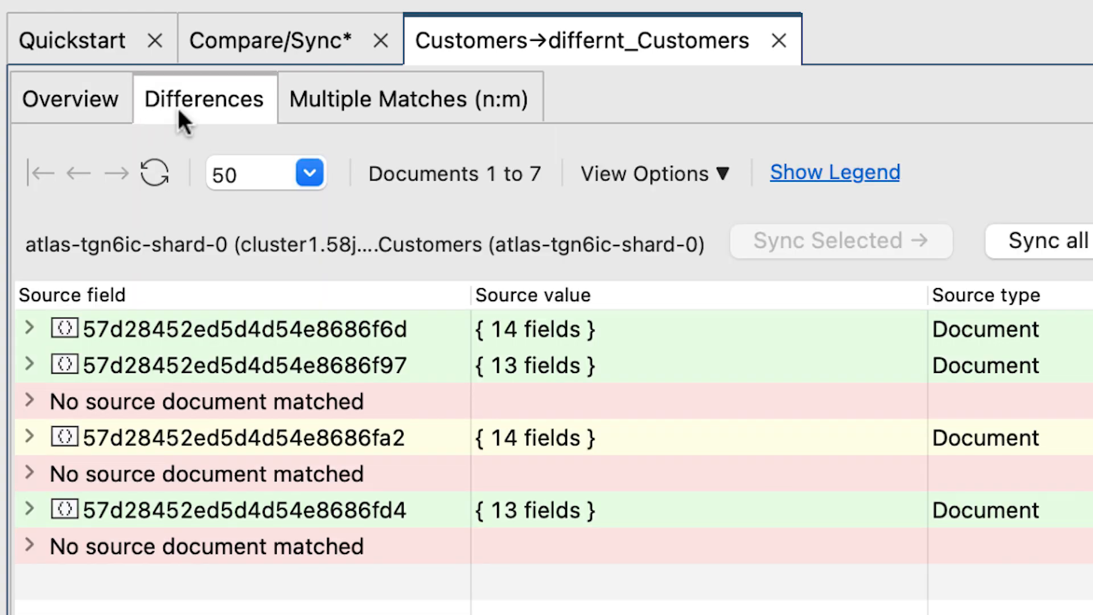
left_click(376, 100)
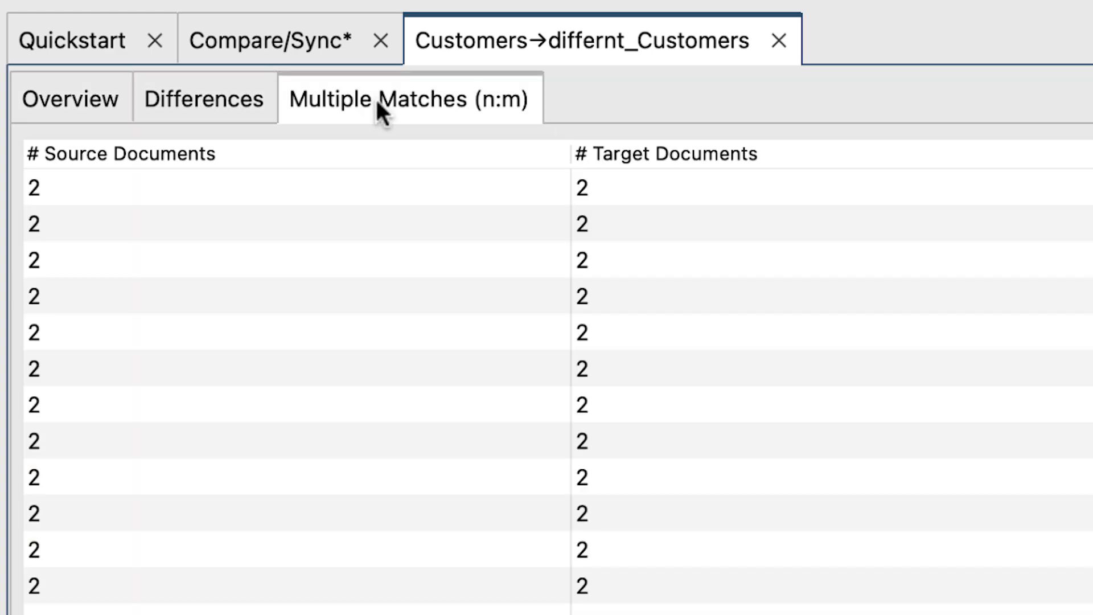
left_click(67, 98)
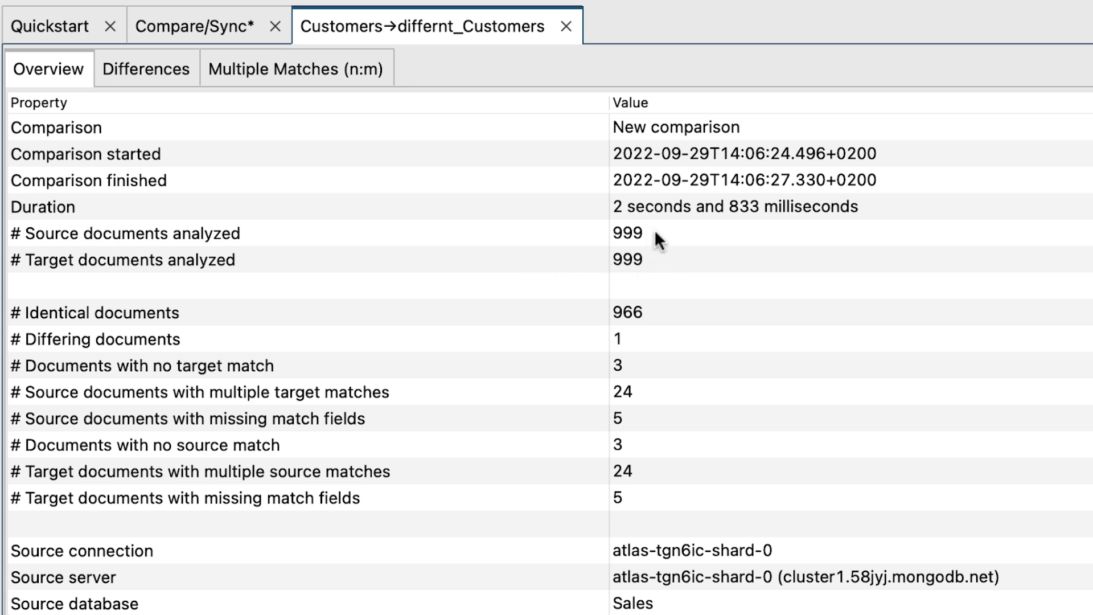
left_click(664, 304)
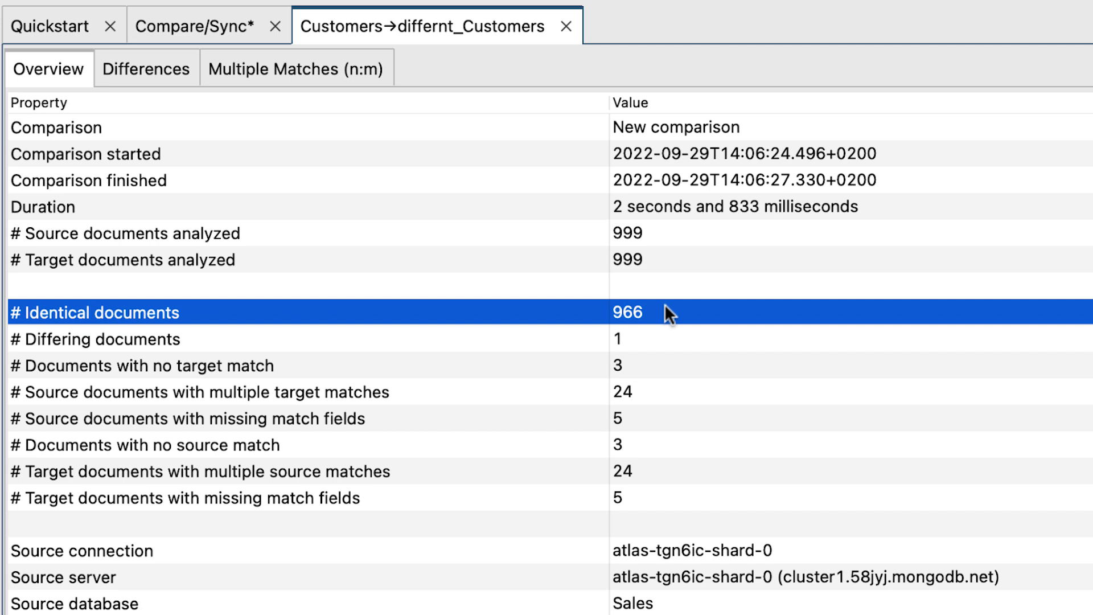
Step: Review the overview entries for differing documents, missing target matches, multiple target matches and source documents with missing match fields
left_click(663, 332)
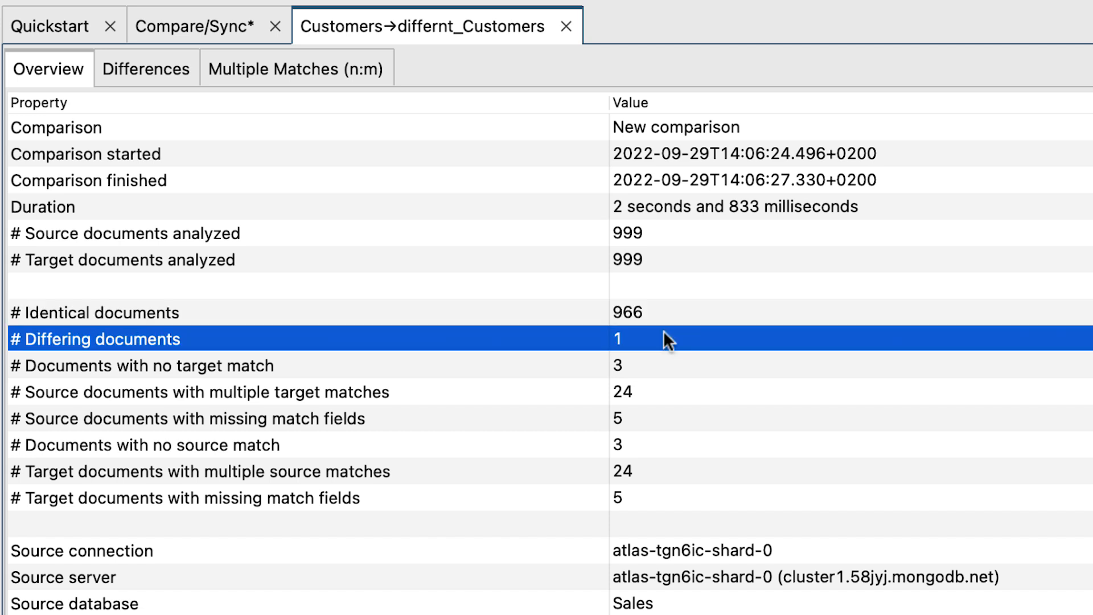
left_click(667, 362)
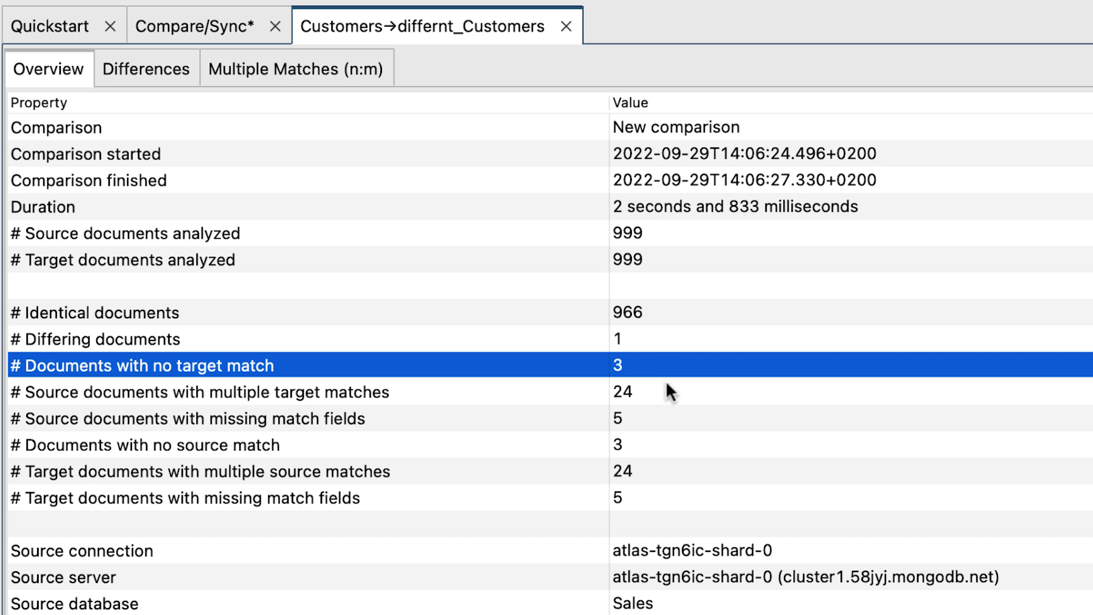
left_click(666, 381)
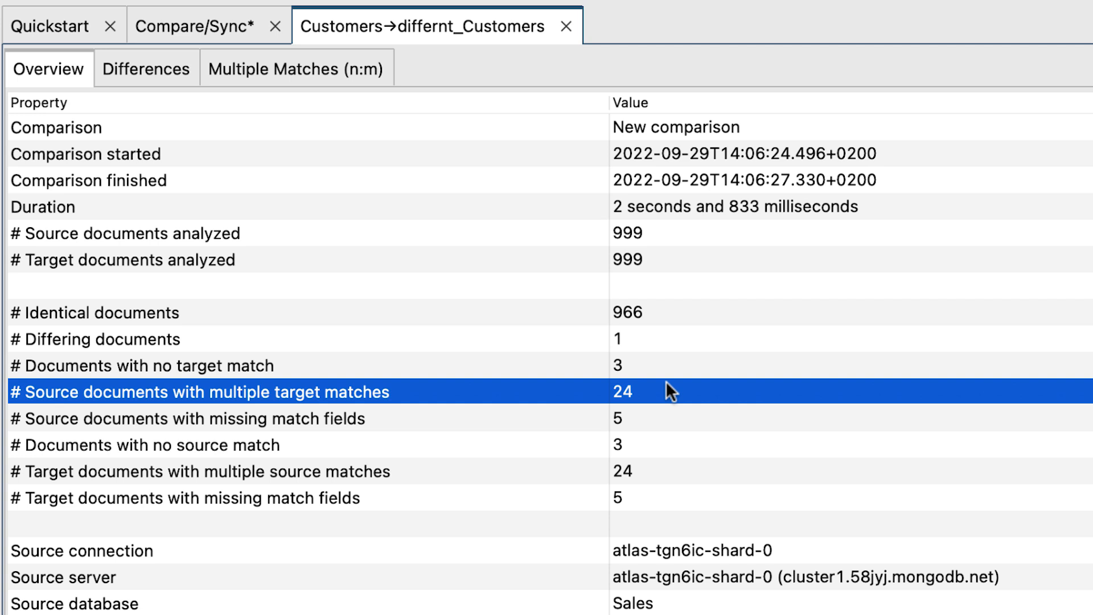
left_click(666, 403)
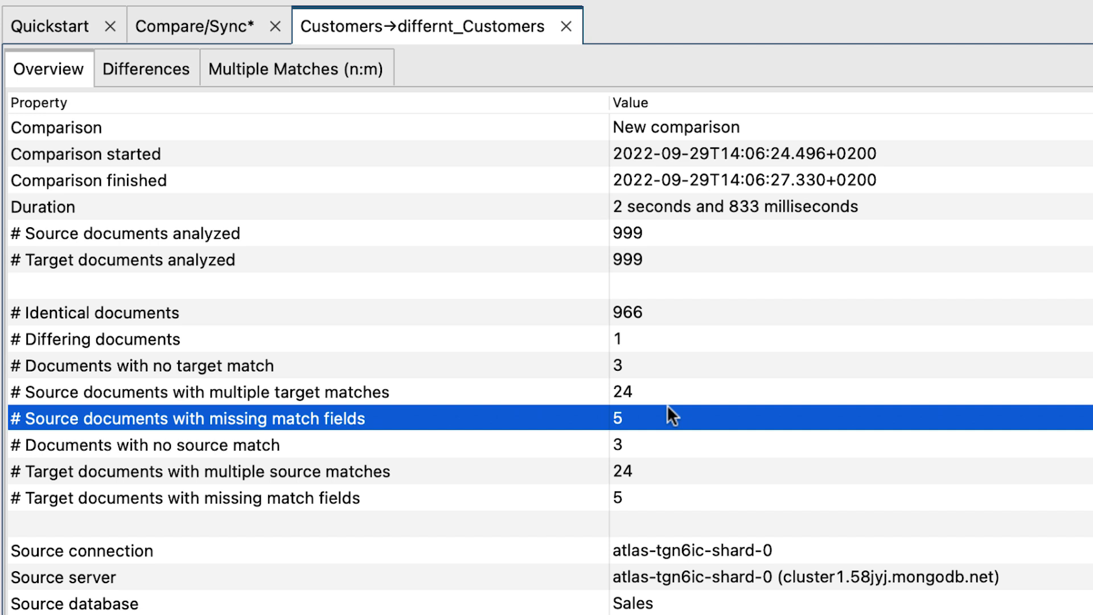
Step: In the differences, copy the survey field of document 57d28452ed5d4d54e8686fa2 from target to source, and check the source document's fields
left_click(168, 77)
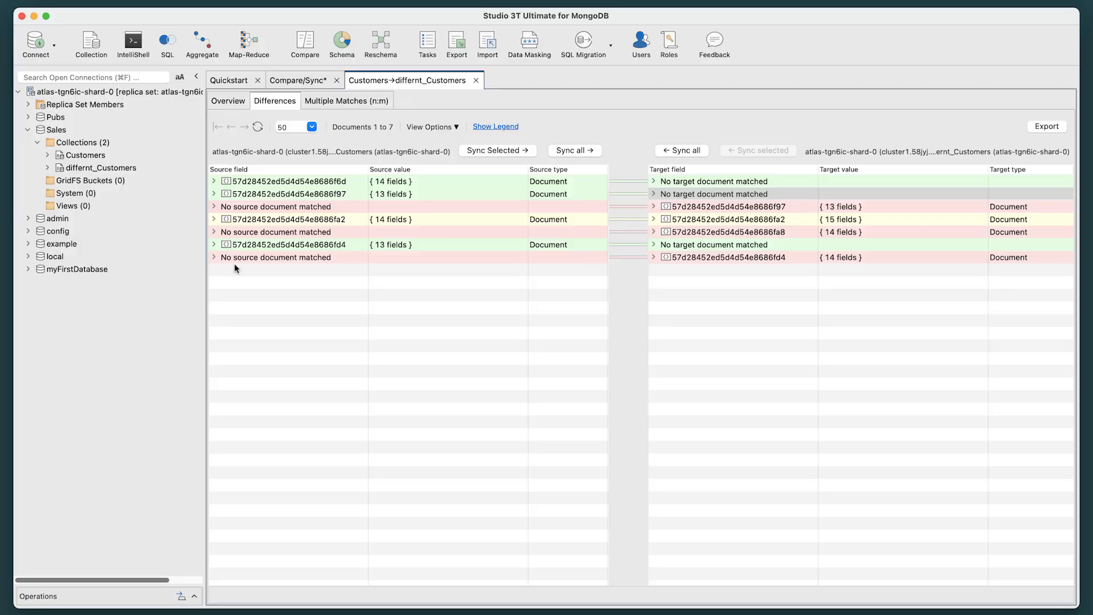
left_click(213, 219)
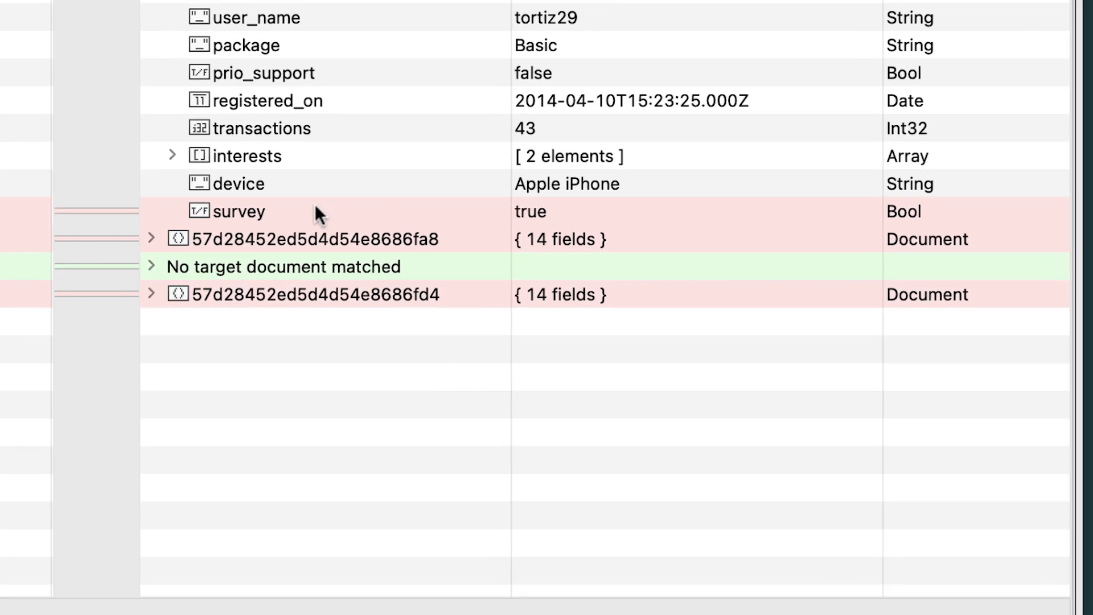
right_click(316, 211)
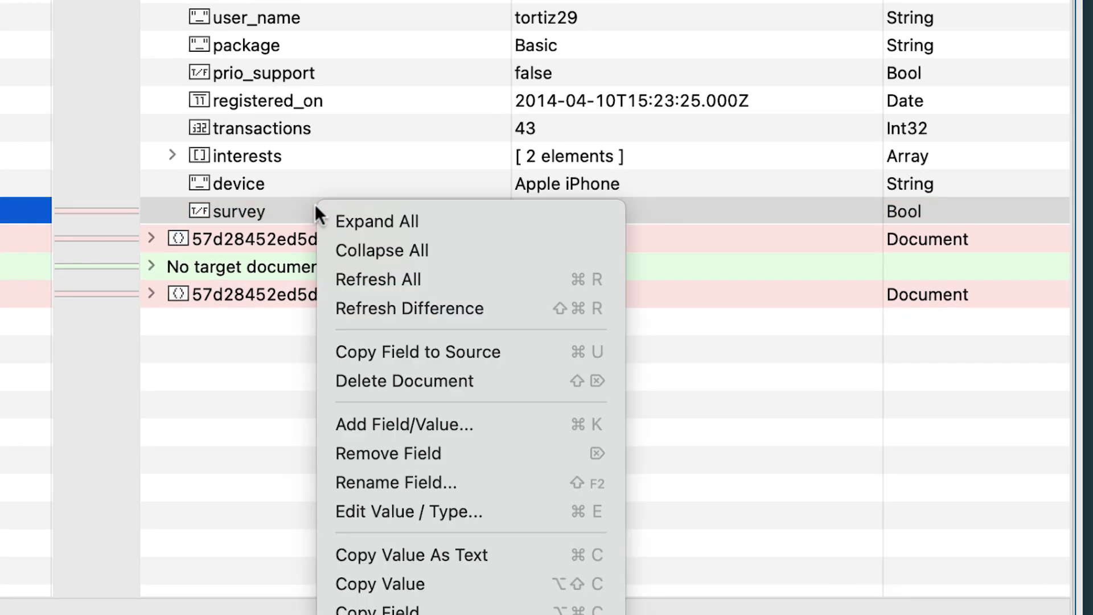
left_click(539, 349)
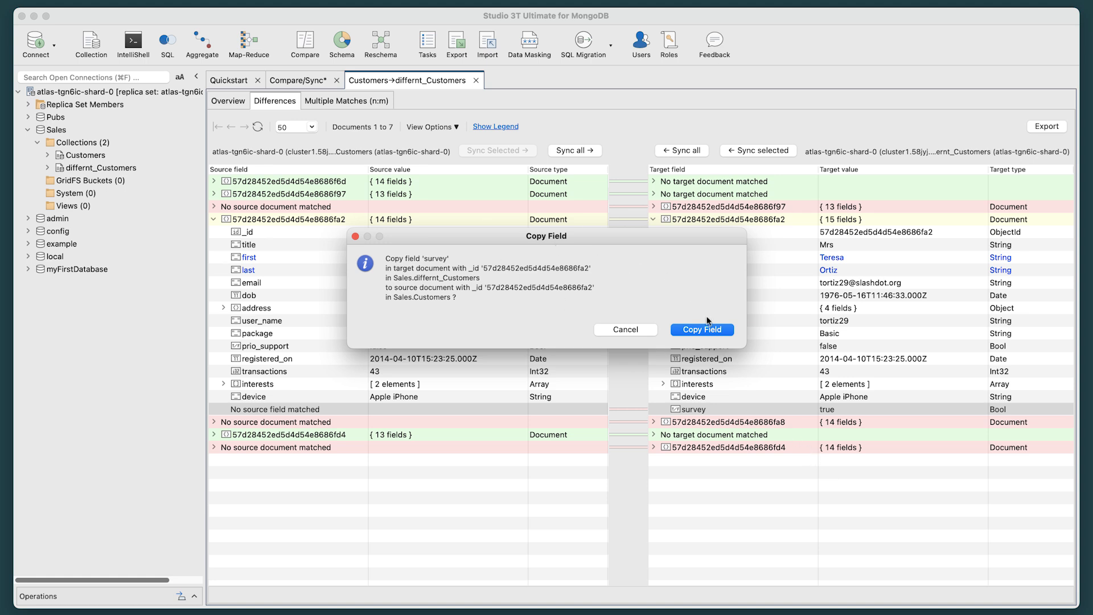
left_click(711, 333)
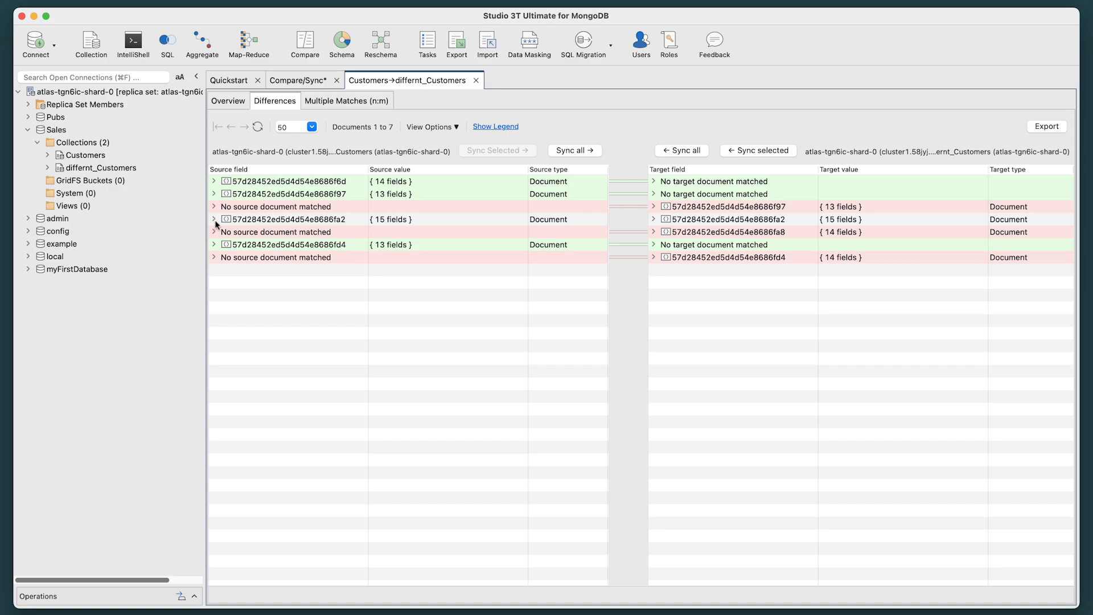
left_click(214, 220)
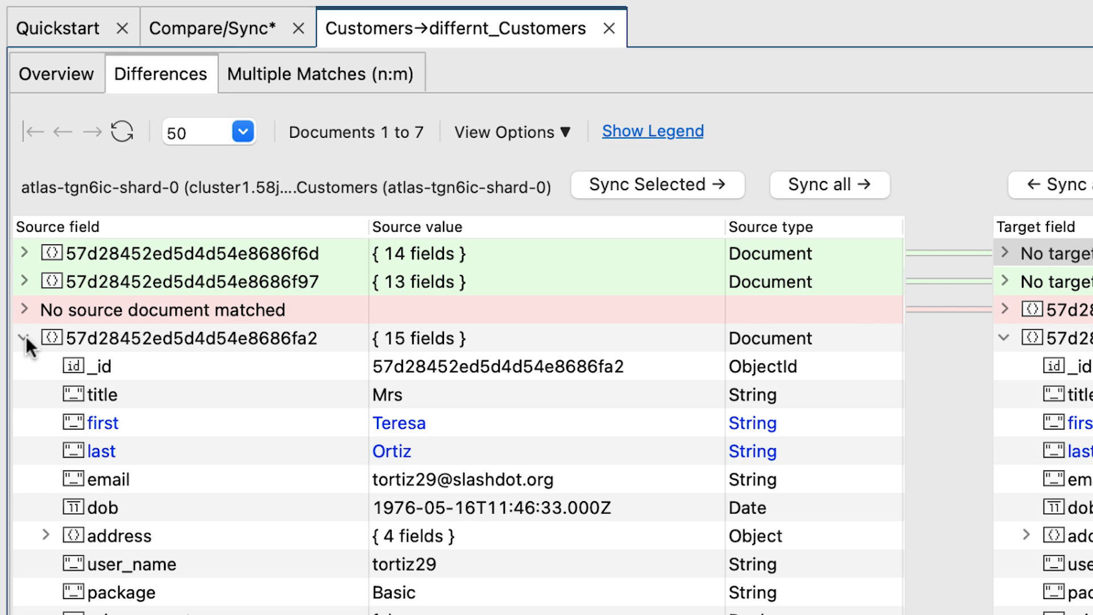
left_click(214, 219)
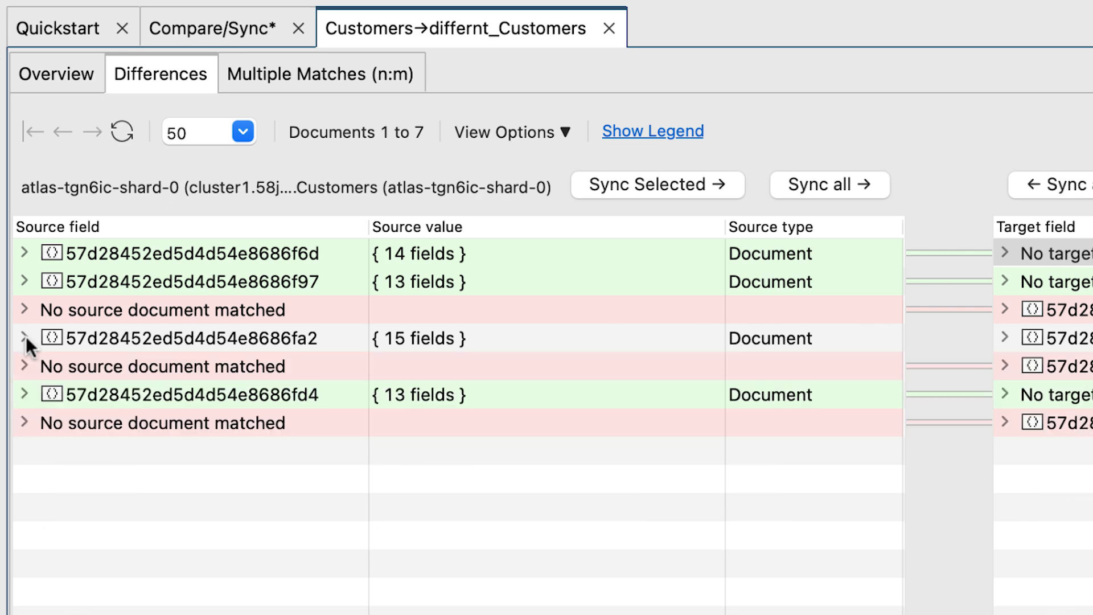
Step: Copy the unmatched source document 57d28452ed5d4d54e8686f6d to differnt_Customers, retaining the original target document _id
right_click(190, 251)
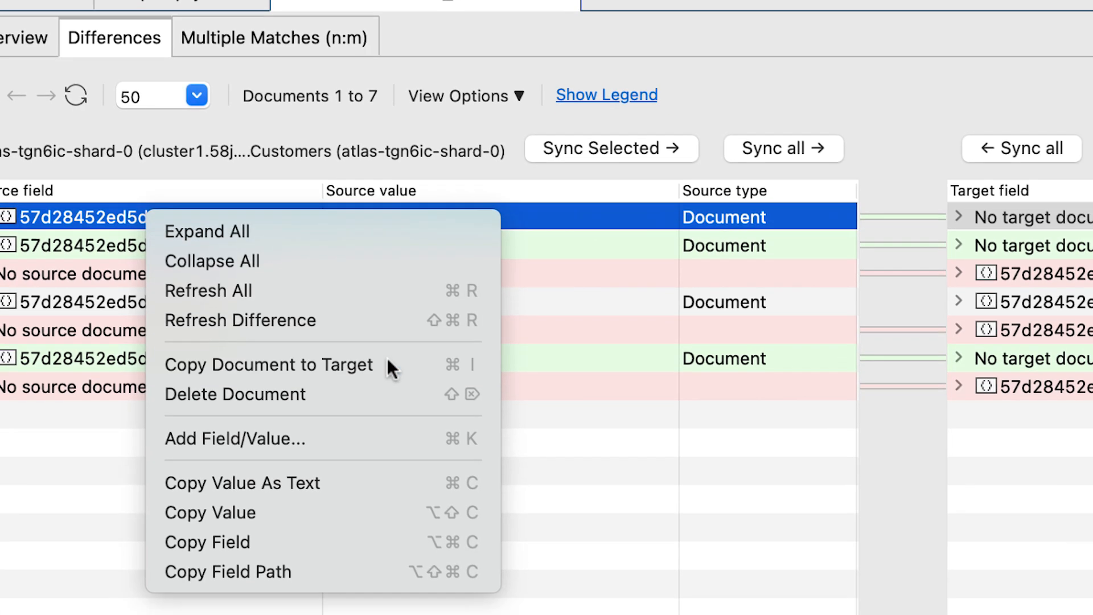
left_click(434, 397)
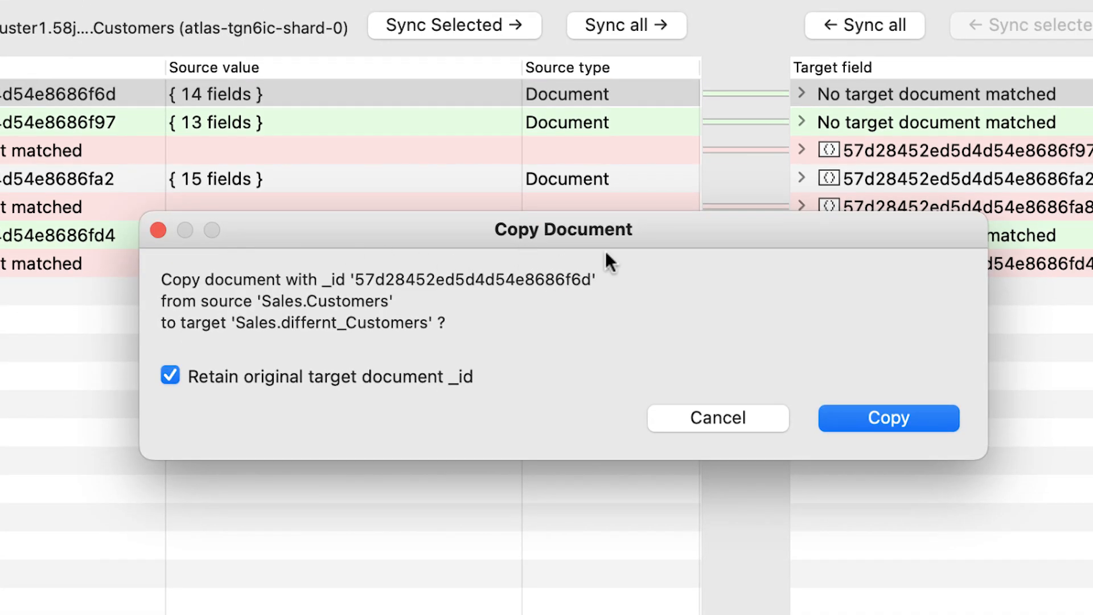
left_click(868, 412)
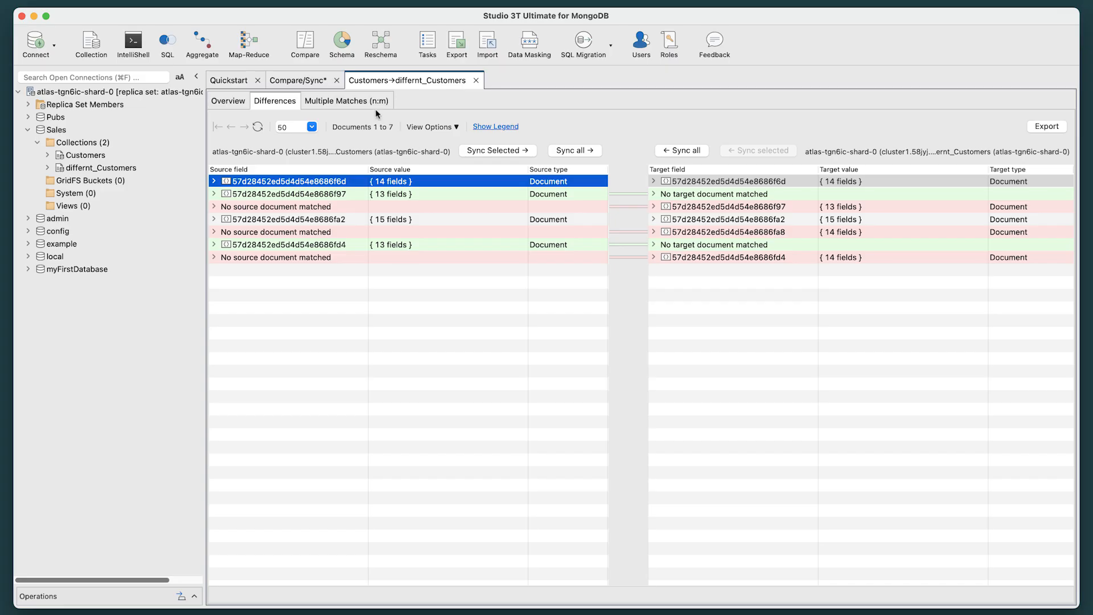
Step: Open the first entry of the multiple matches and compare its source document with target document 57d28452ed5d4d54e8686fa9
left_click(371, 107)
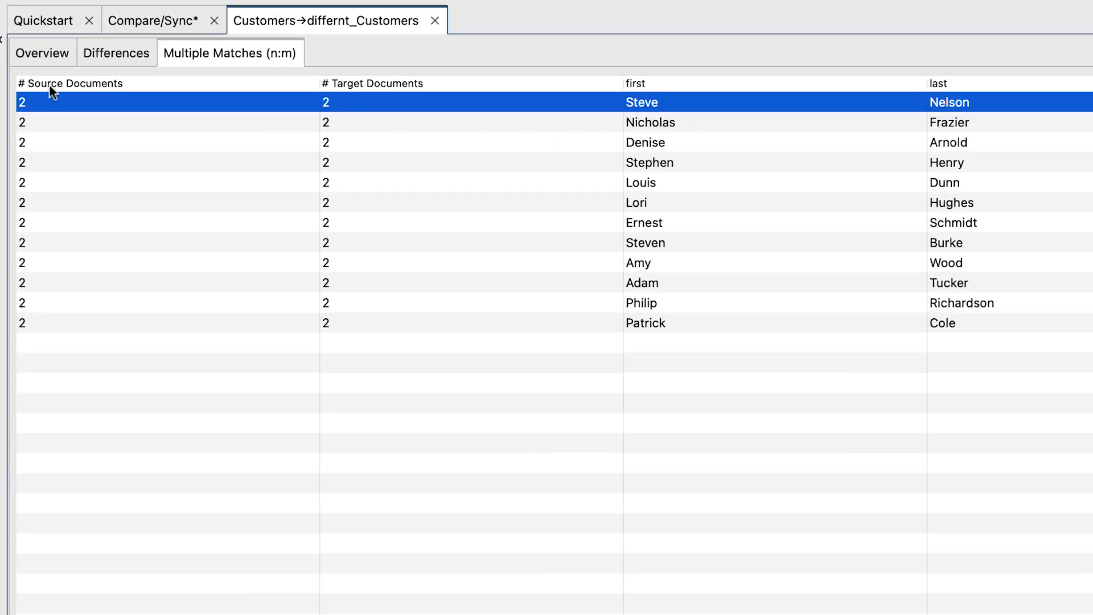
double_click(347, 102)
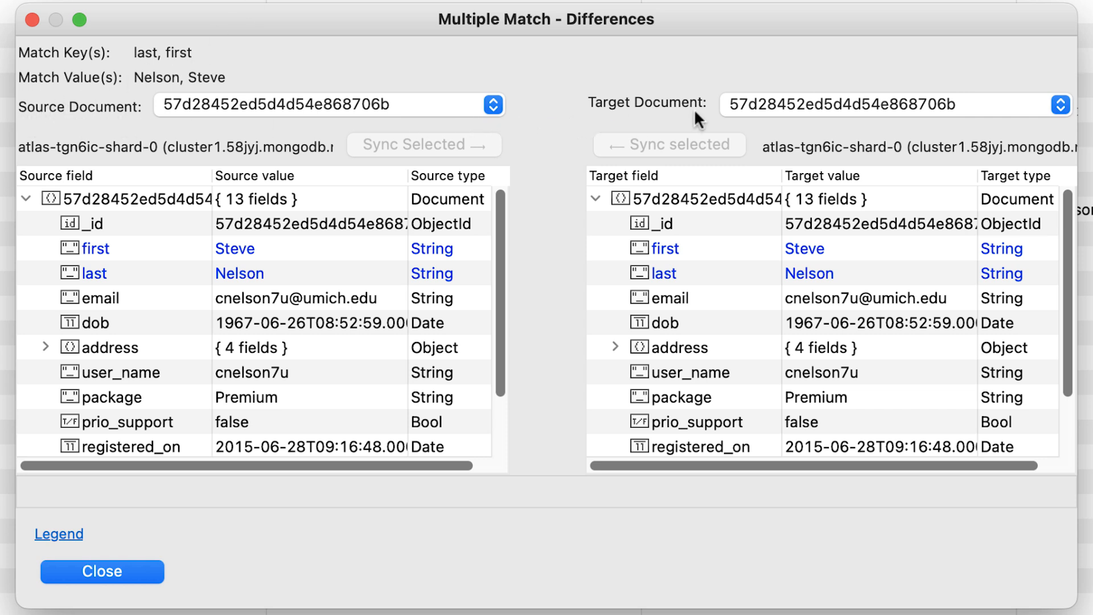
left_click(497, 104)
left_click(497, 104)
left_click(1059, 105)
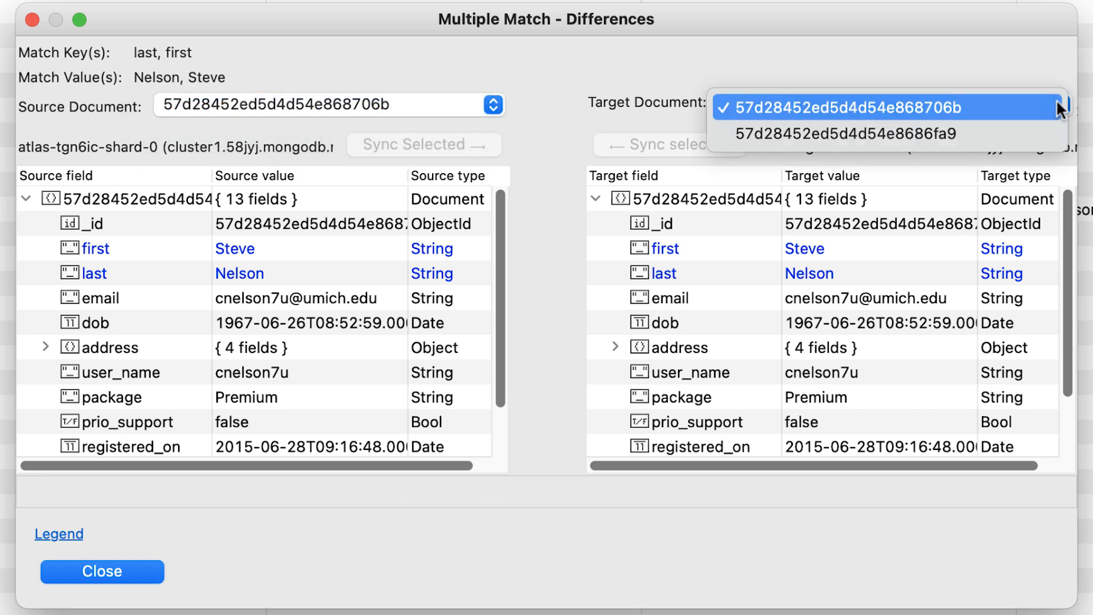
left_click(1058, 108)
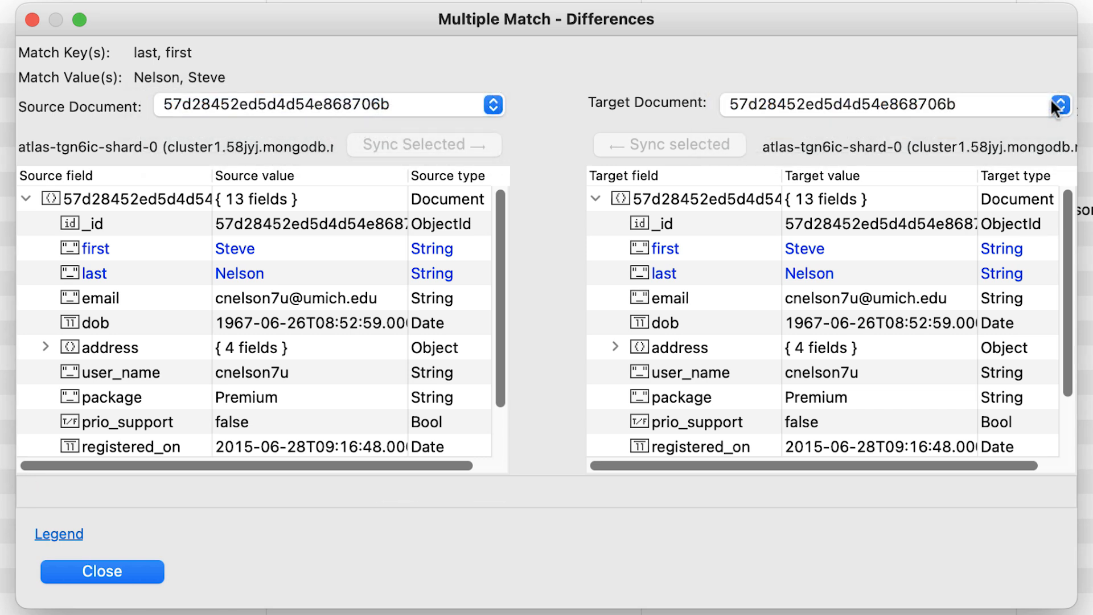
left_click(1051, 104)
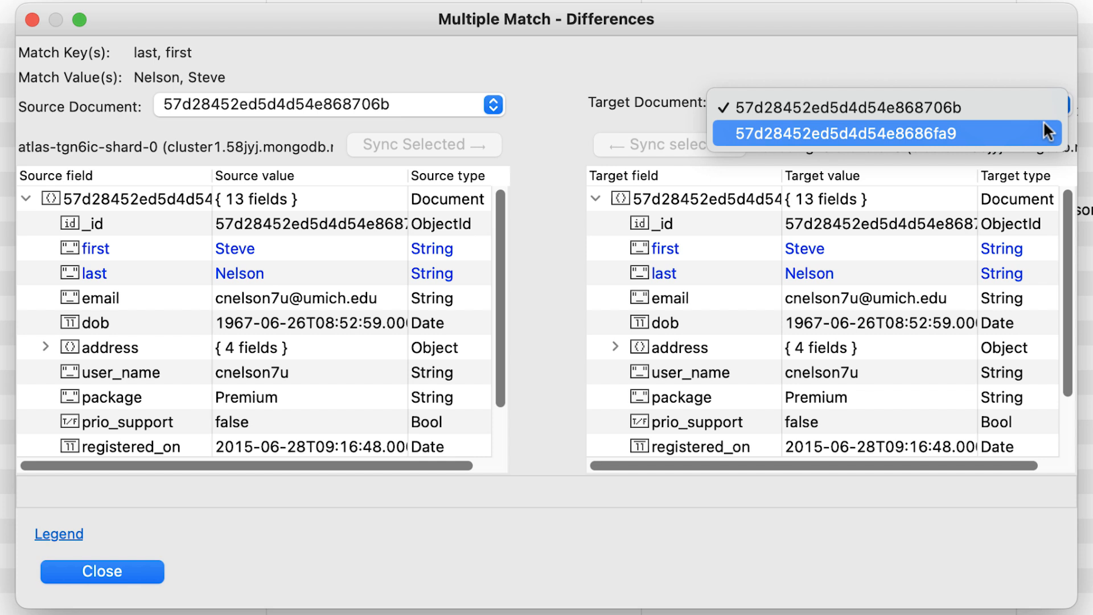
left_click(1043, 122)
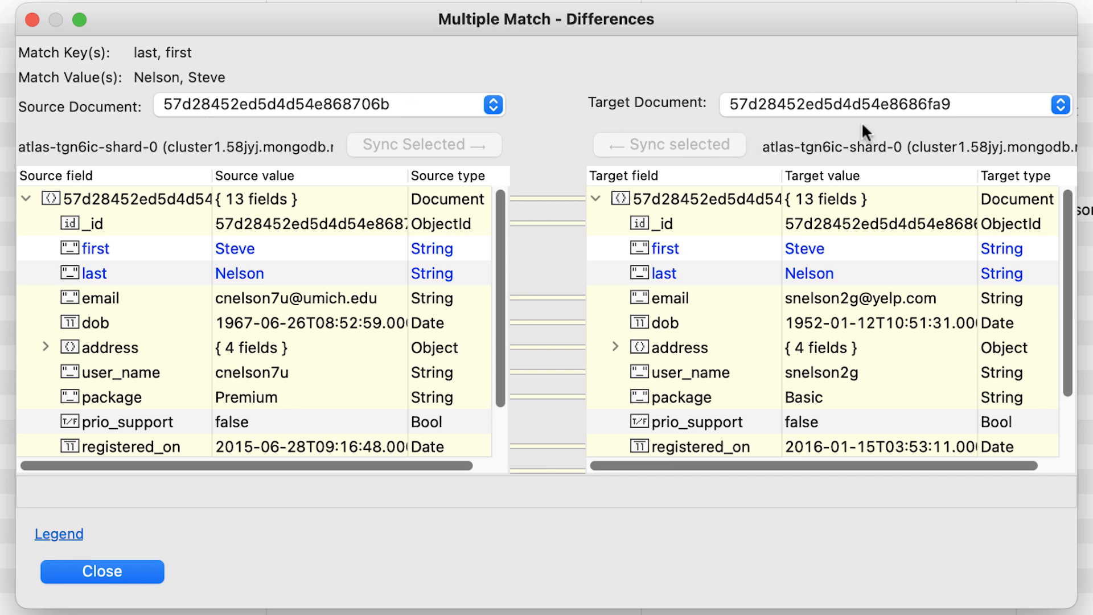
Step: Sync the whole source document 57d28452ed5d4d54e868706b to the chosen target, retaining the original target _id, and close the match comparison
left_click(167, 201)
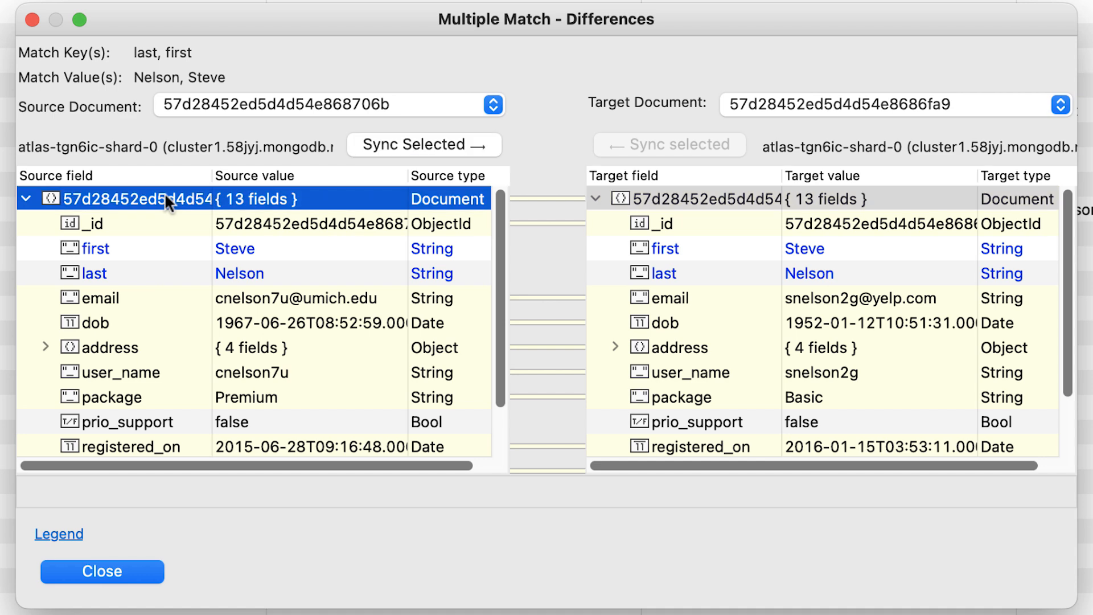
left_click(389, 147)
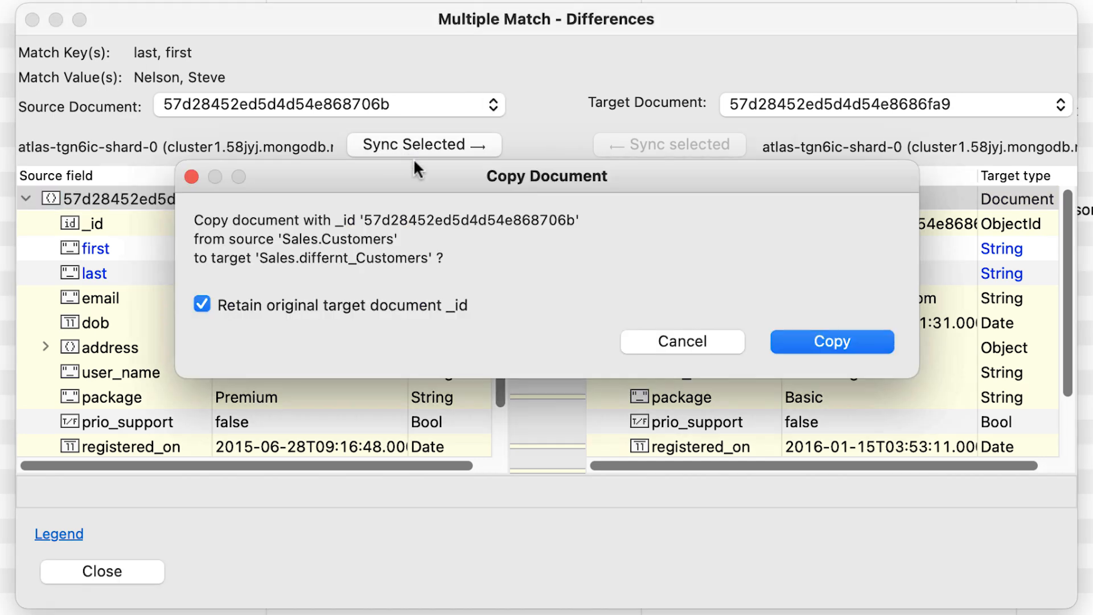
left_click(829, 340)
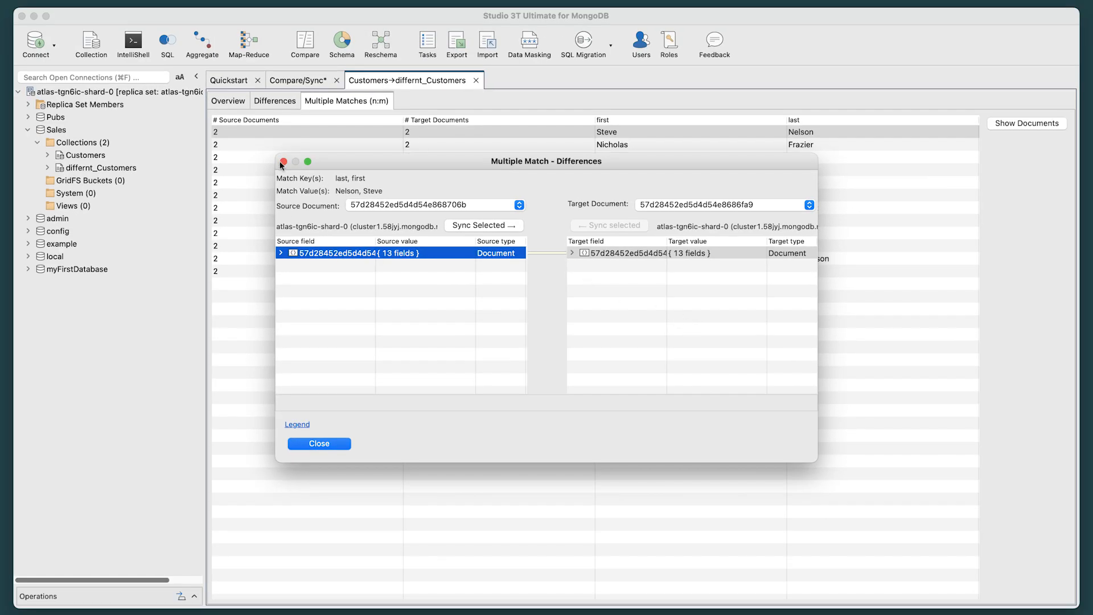
left_click(283, 162)
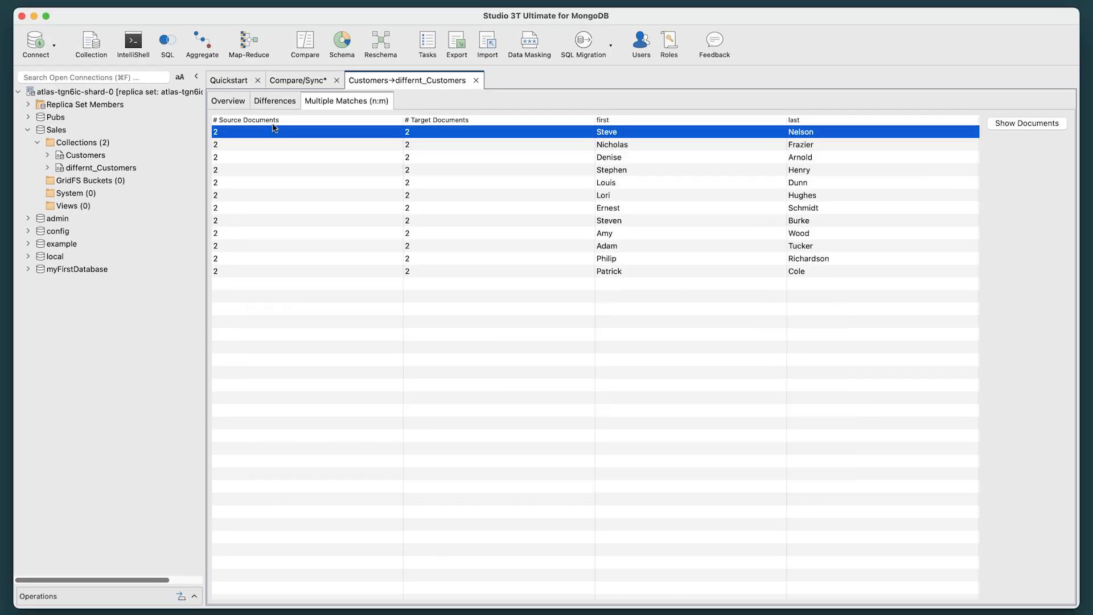
Step: Return to the list of differences between Customers and differnt_Customers
left_click(275, 101)
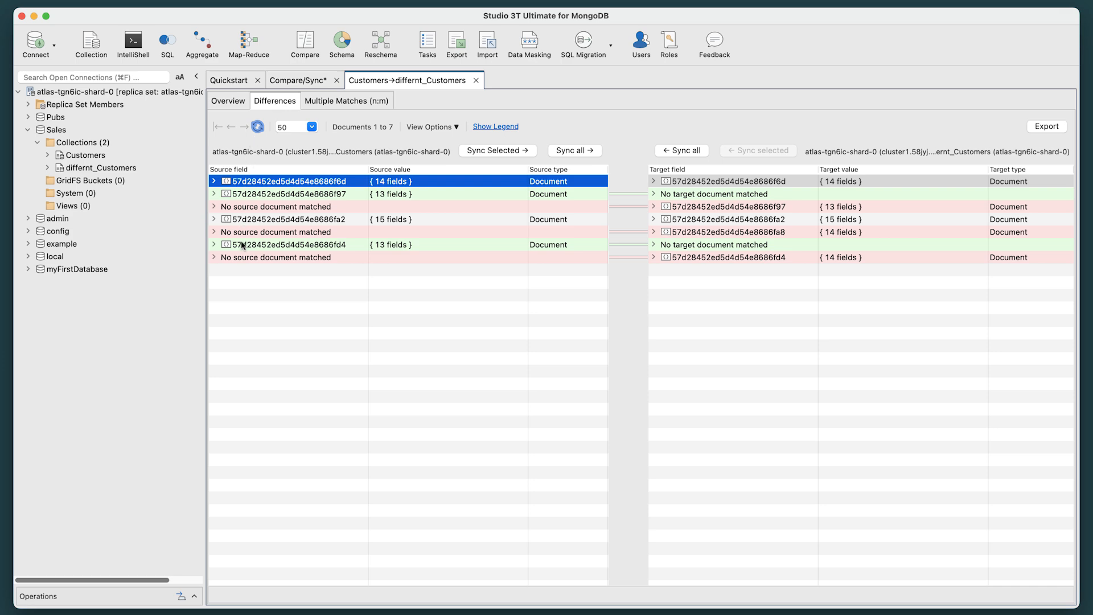